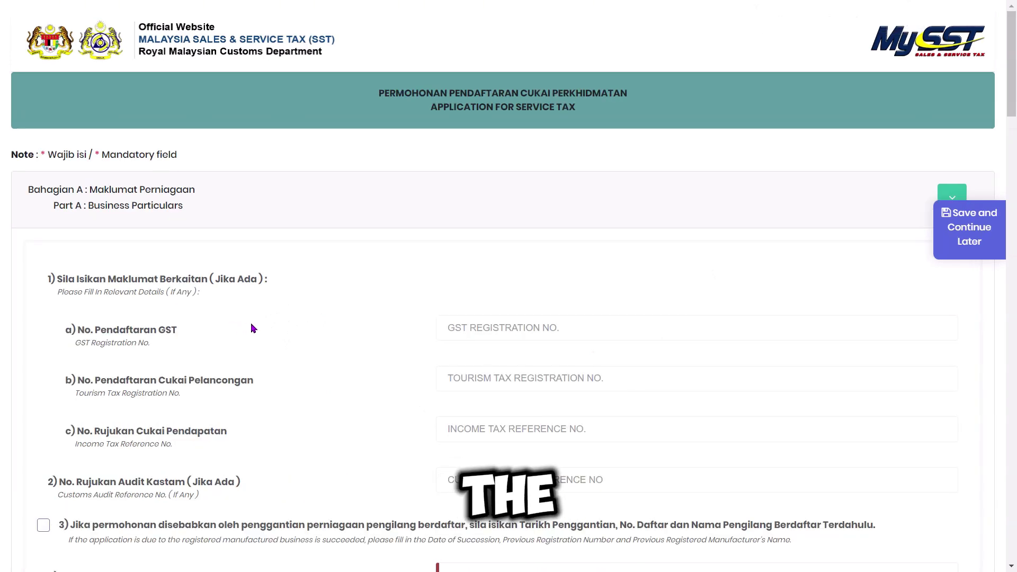
# - Zoom the Service Tax application page to 125% and bring Part A's business particulars into view
pyautogui.hotkey('ctrl', '+')
pyautogui.scroll(-1, 260, 324)
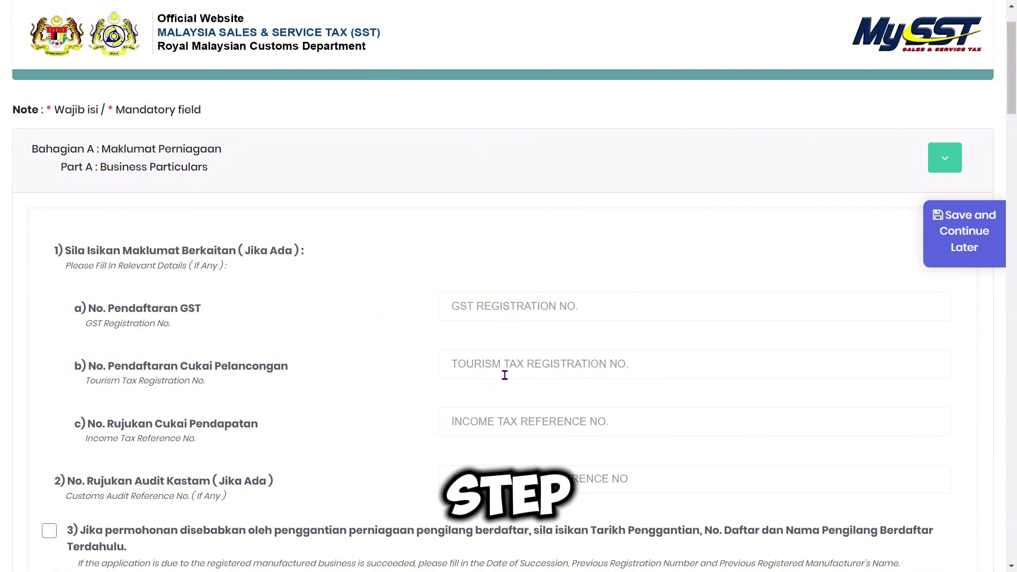
pyautogui.scroll(-2, 466, 364)
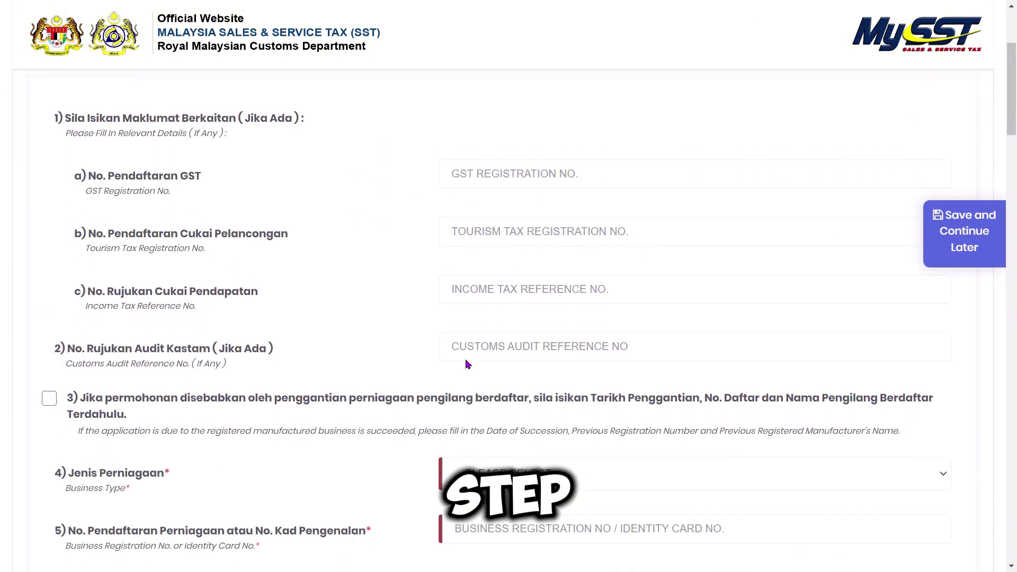
# - Enter the income tax reference number, leaving the customs audit reference blank
pyautogui.click(511, 295)
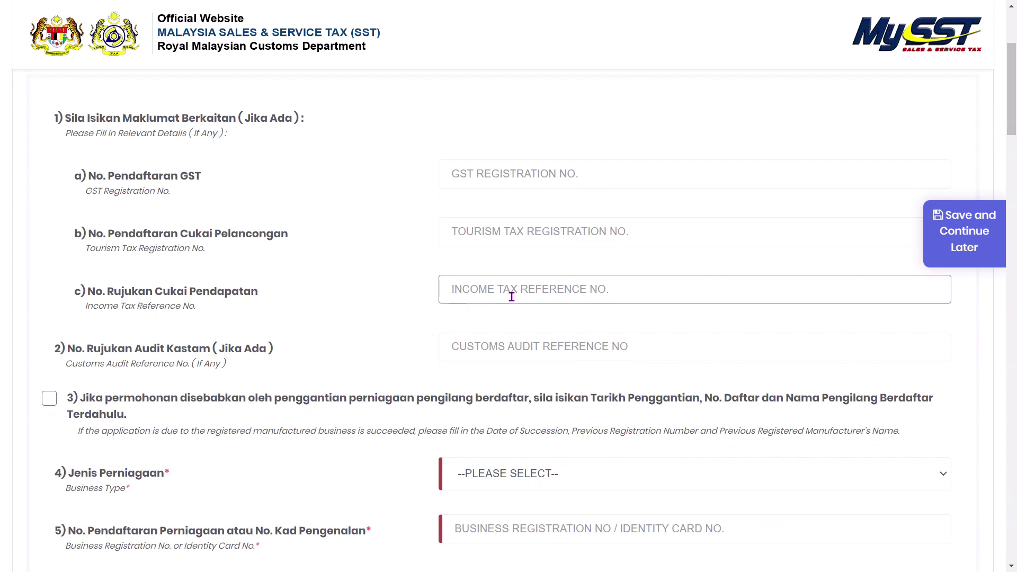
pyautogui.write('C')
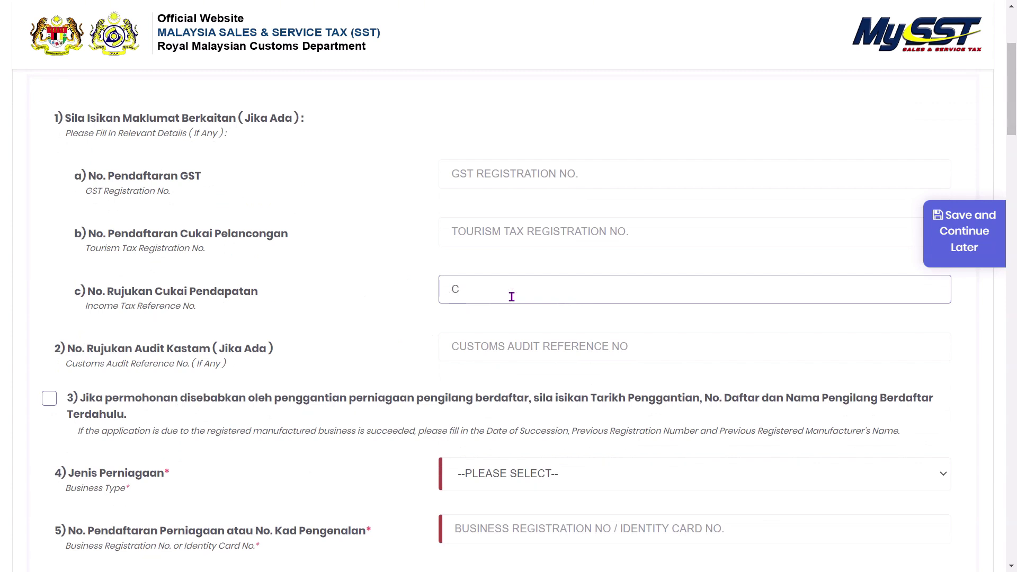
pyautogui.write('123456789')
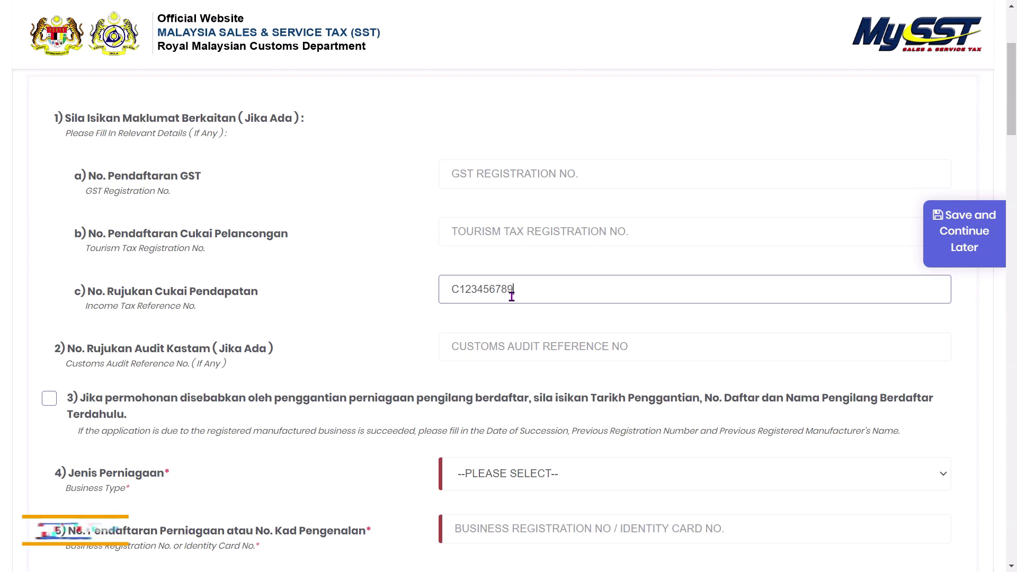
pyautogui.write('0')
pyautogui.press('Tab')
pyautogui.click(390, 351)
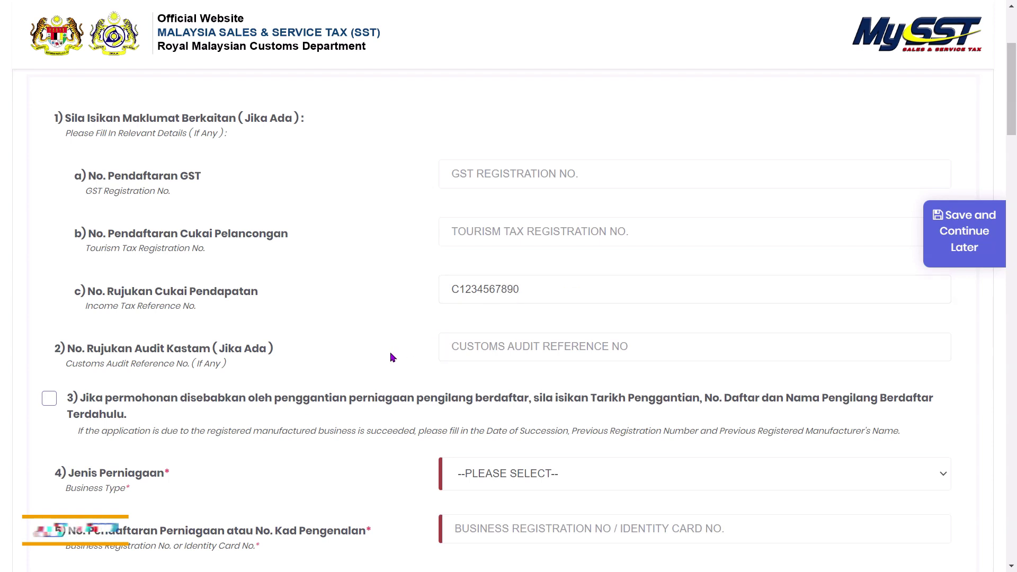
# - Scroll down to the Business Type field and show its list of business types
pyautogui.scroll(-1, 371, 329)
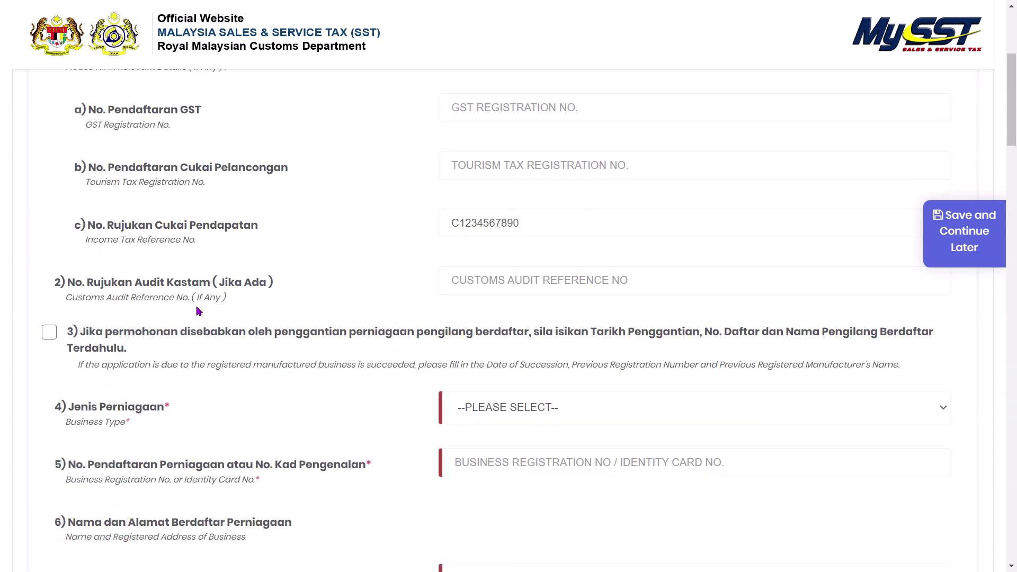
pyautogui.scroll(-1, 292, 334)
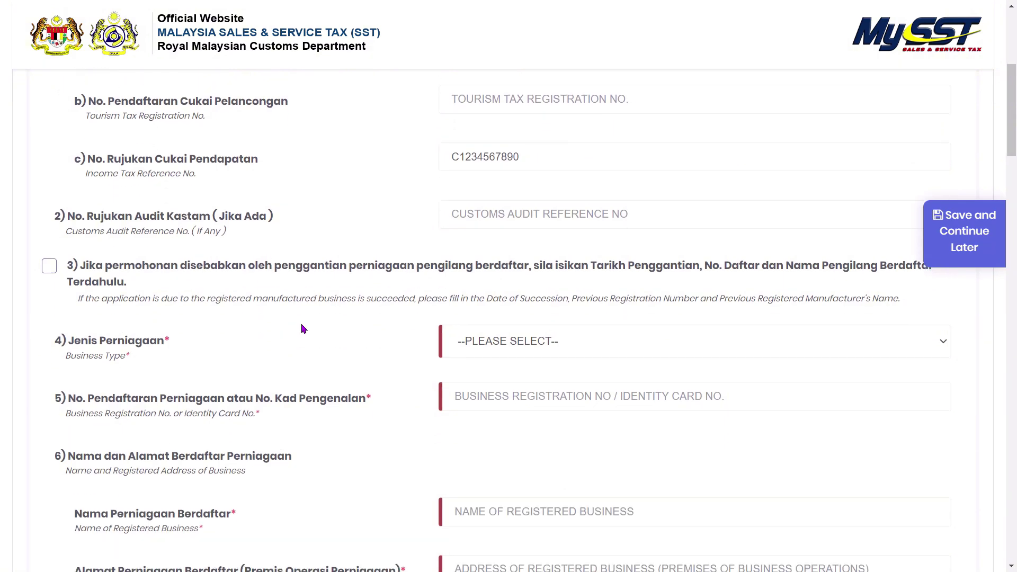
pyautogui.scroll(-1, 302, 332)
pyautogui.click(519, 280)
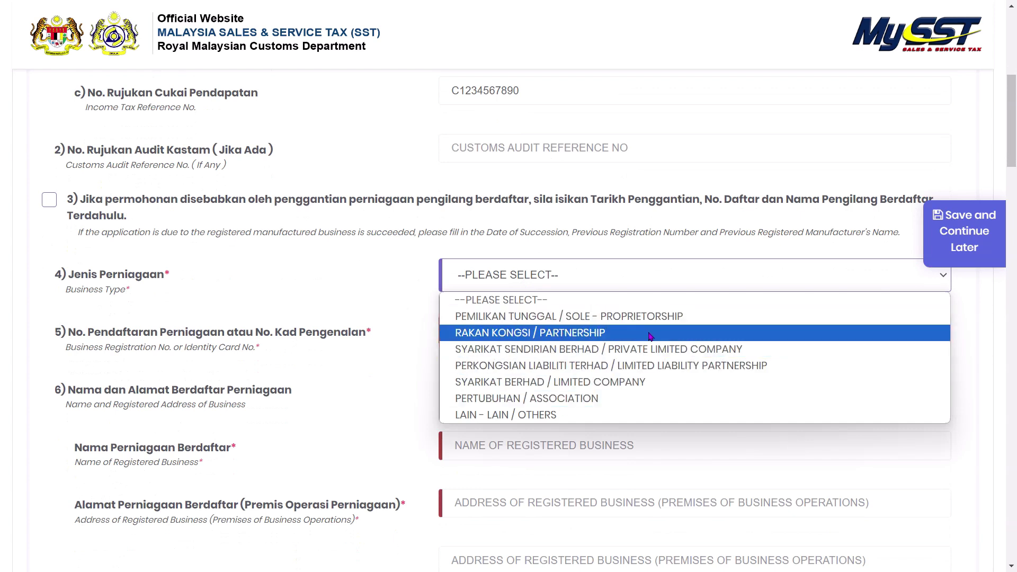
# - Choose Private Limited Company as the business type and enter the business registration number
pyautogui.click(832, 358)
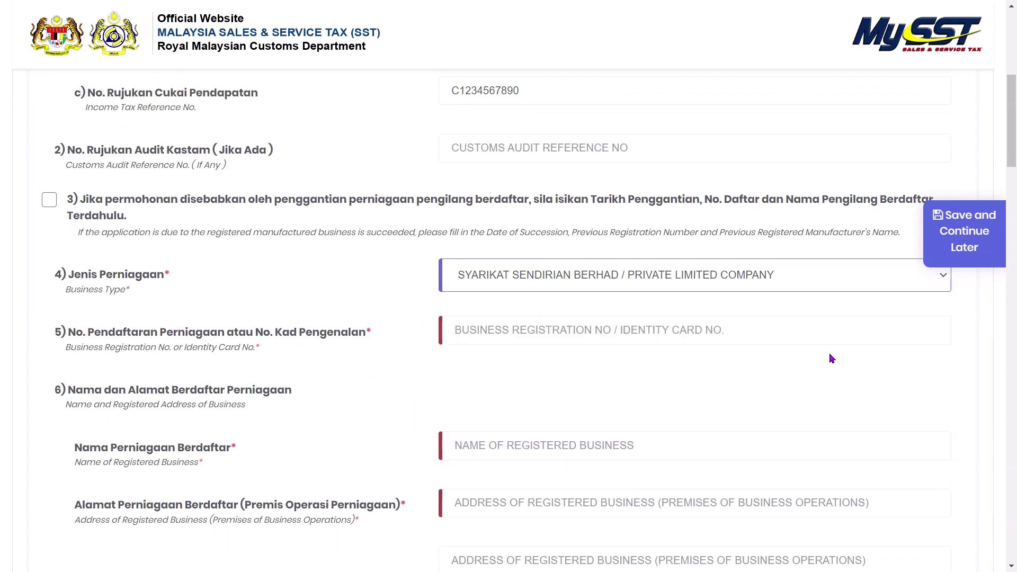
pyautogui.click(600, 340)
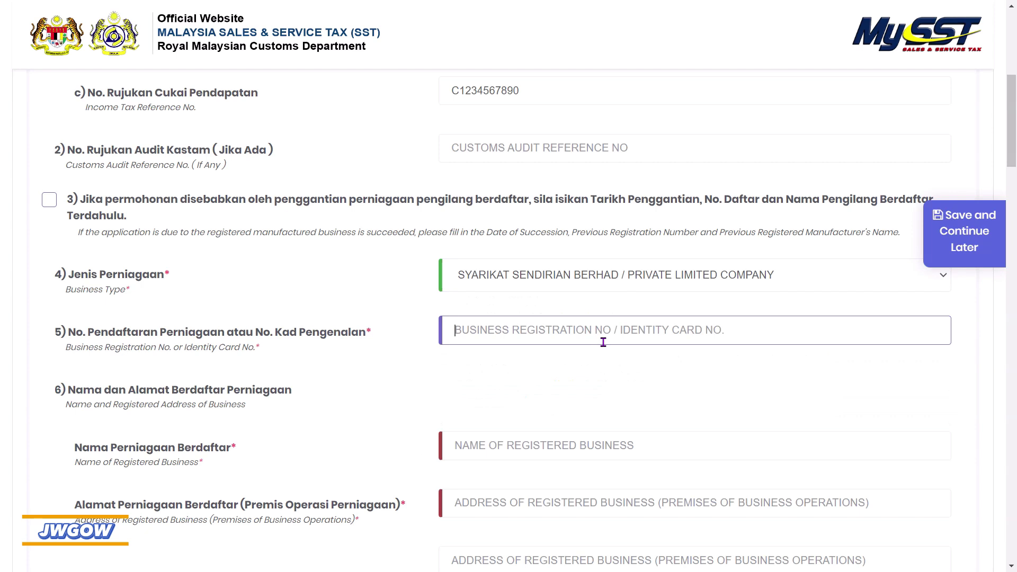
pyautogui.write('123456')
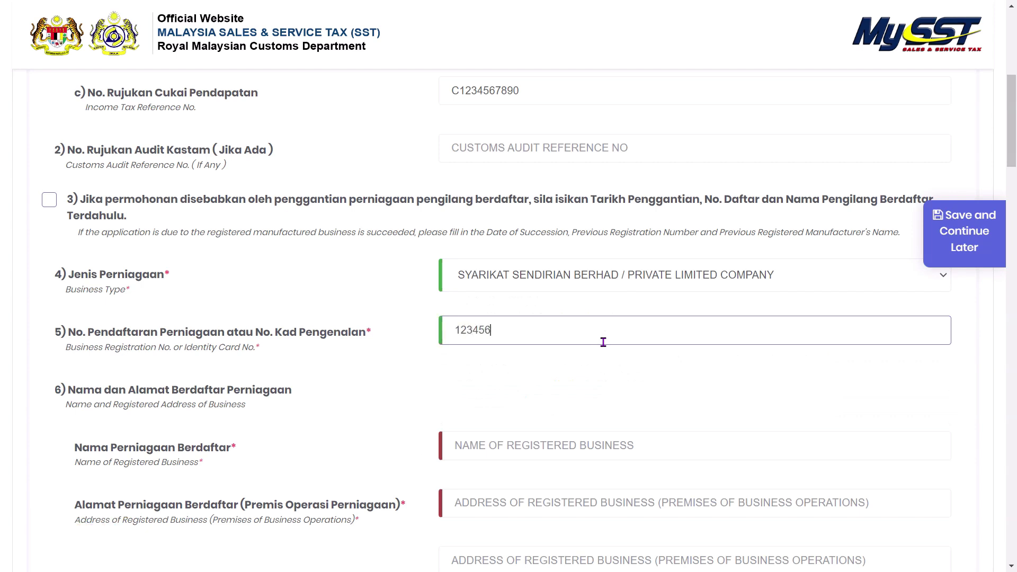
pyautogui.write('_A')
pyautogui.write('A')
pyautogui.scroll(-1, 521, 369)
pyautogui.click(354, 340)
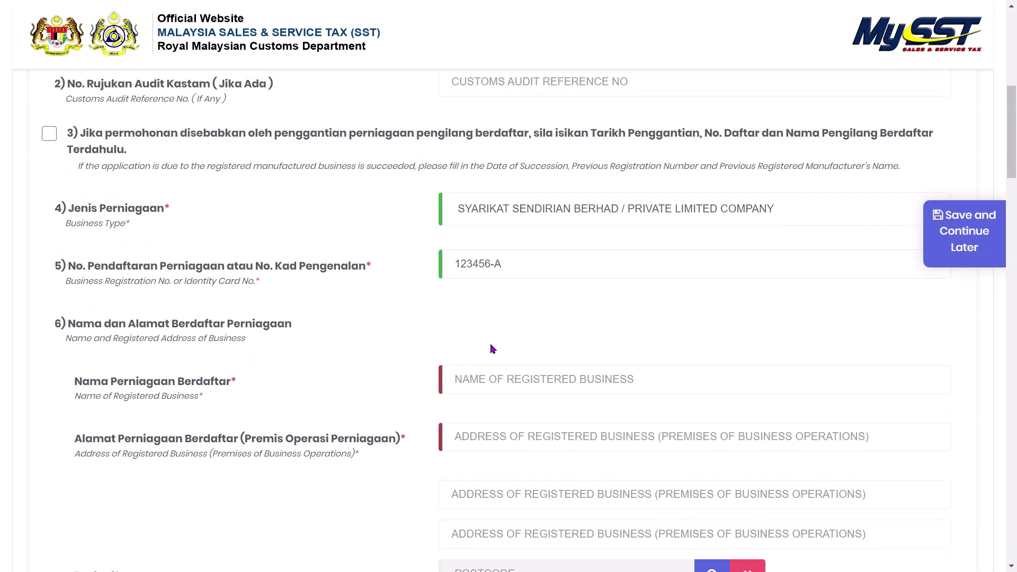
# - Enter ABCD SDN BHD as the name of the registered business
pyautogui.click(501, 380)
pyautogui.write('A')
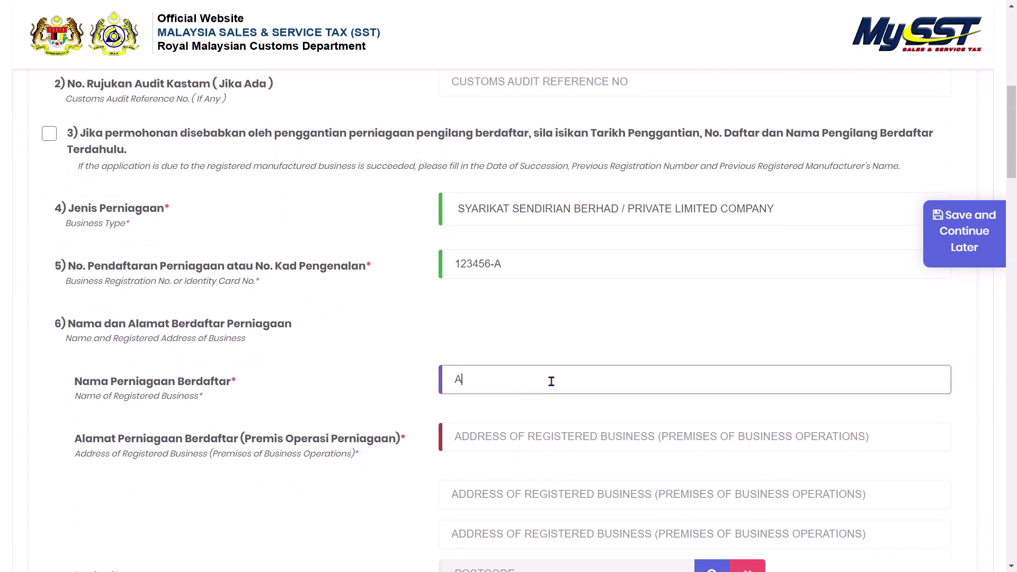
pyautogui.write('BCD SDN BHD')
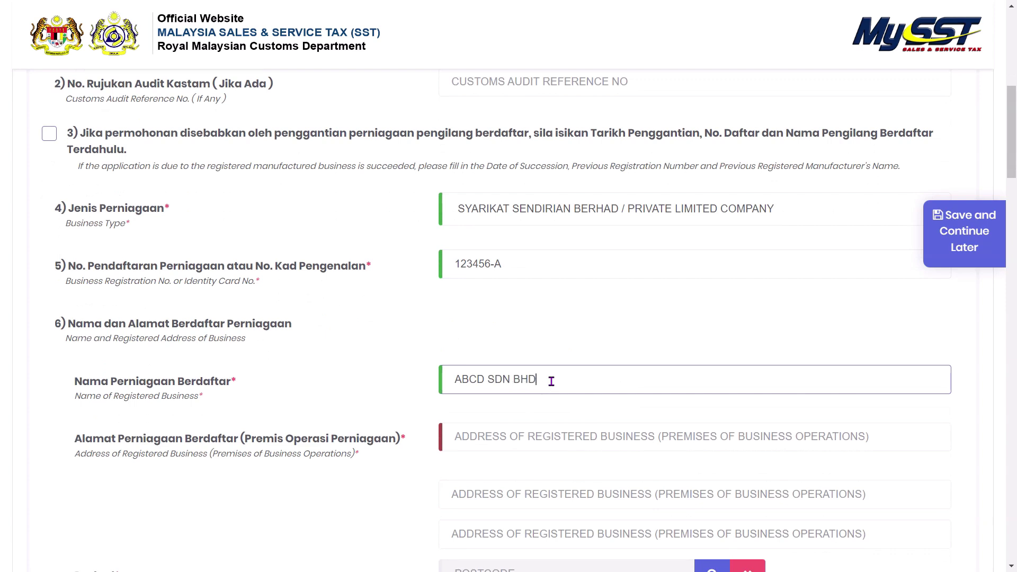
pyautogui.scroll(-1, 555, 367)
# - Fill in the first line of the registered business address
pyautogui.click(541, 368)
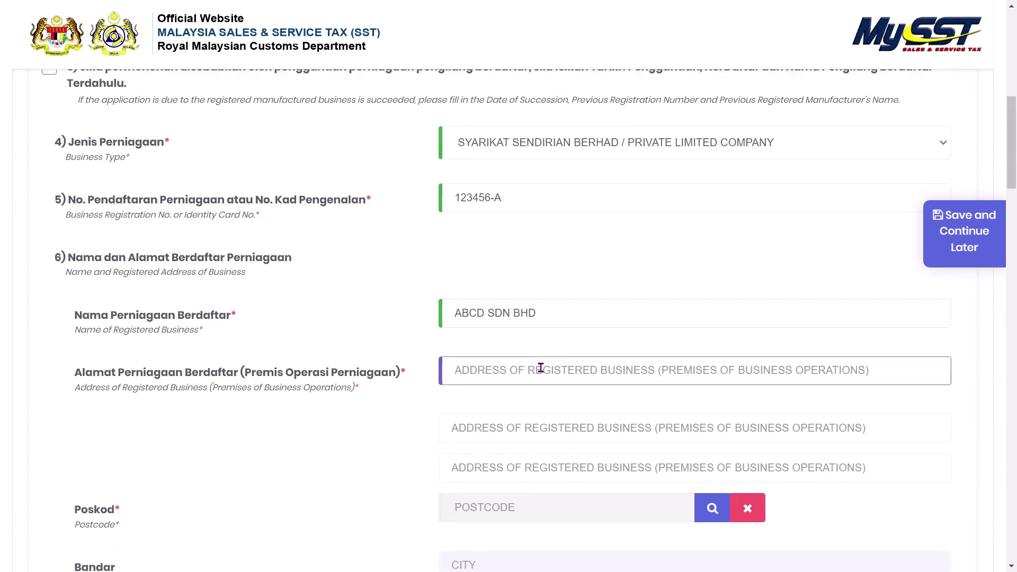
pyautogui.write('1 JALAN')
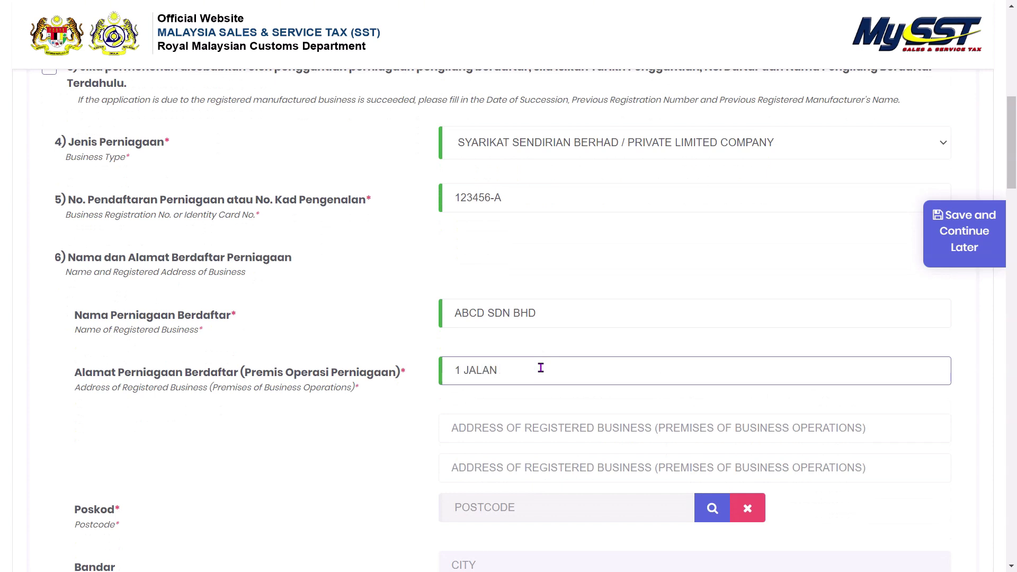
pyautogui.write('EFGH')
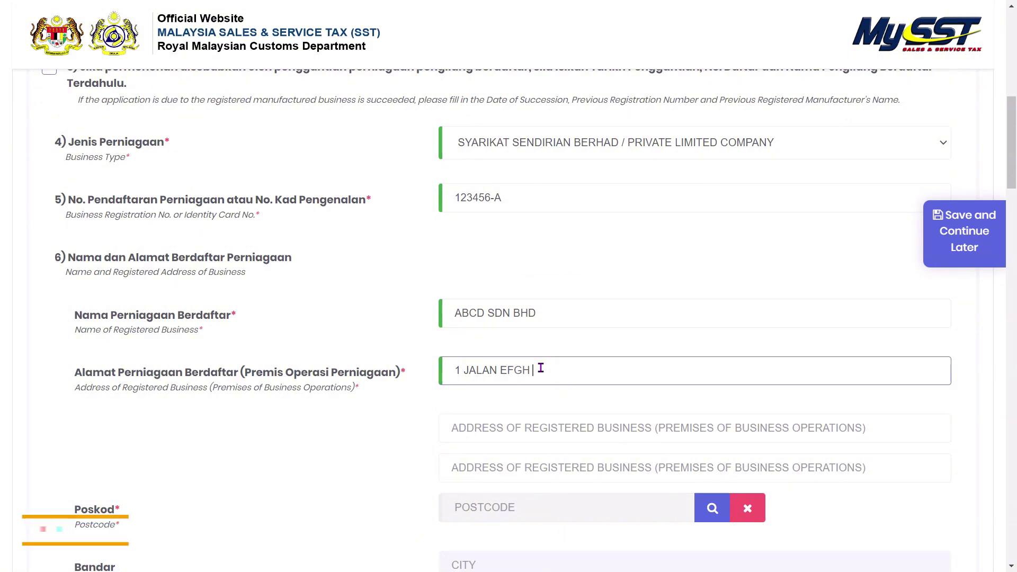
pyautogui.press('Tab')
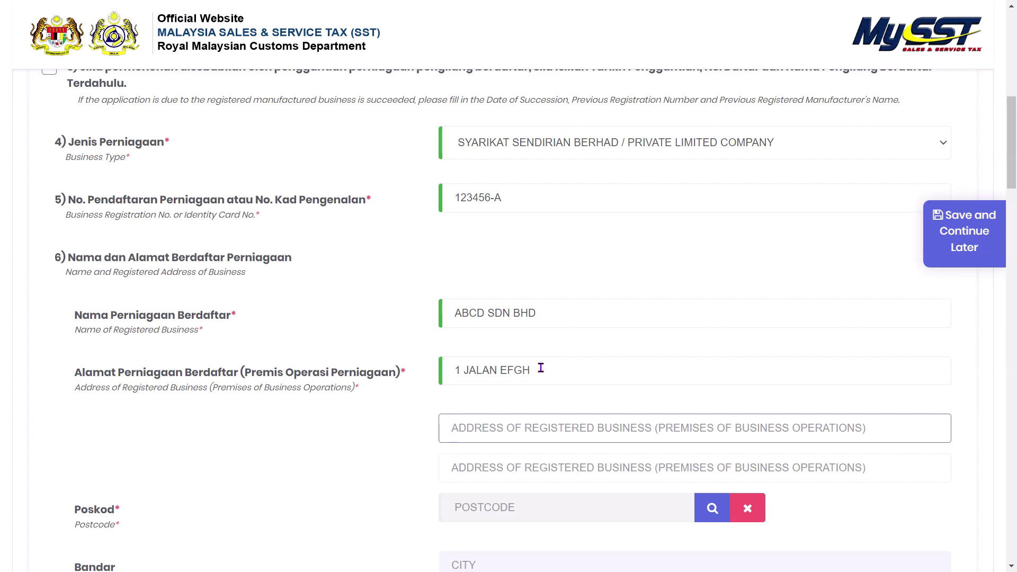
pyautogui.scroll(-1, 541, 367)
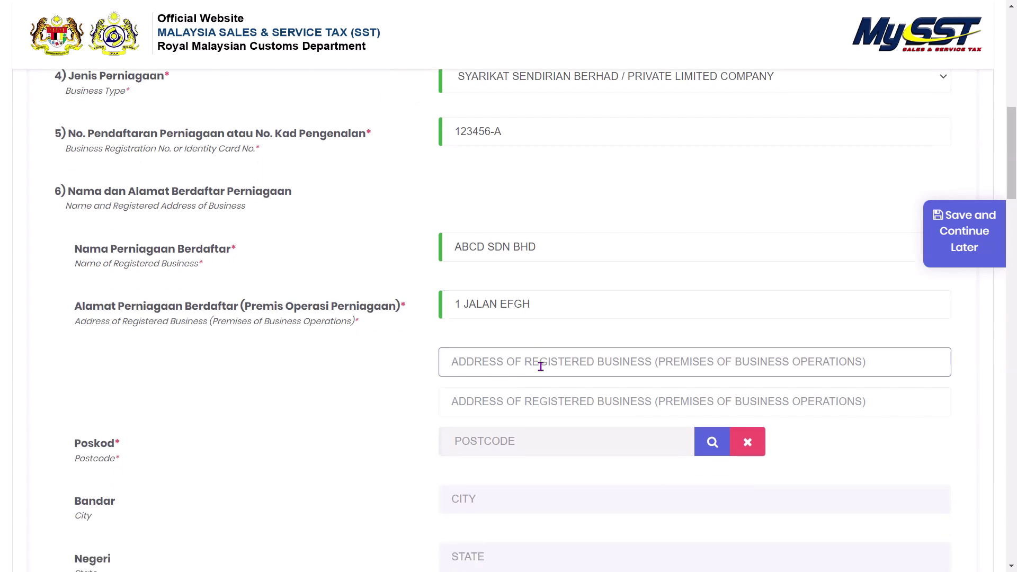
pyautogui.click(580, 302)
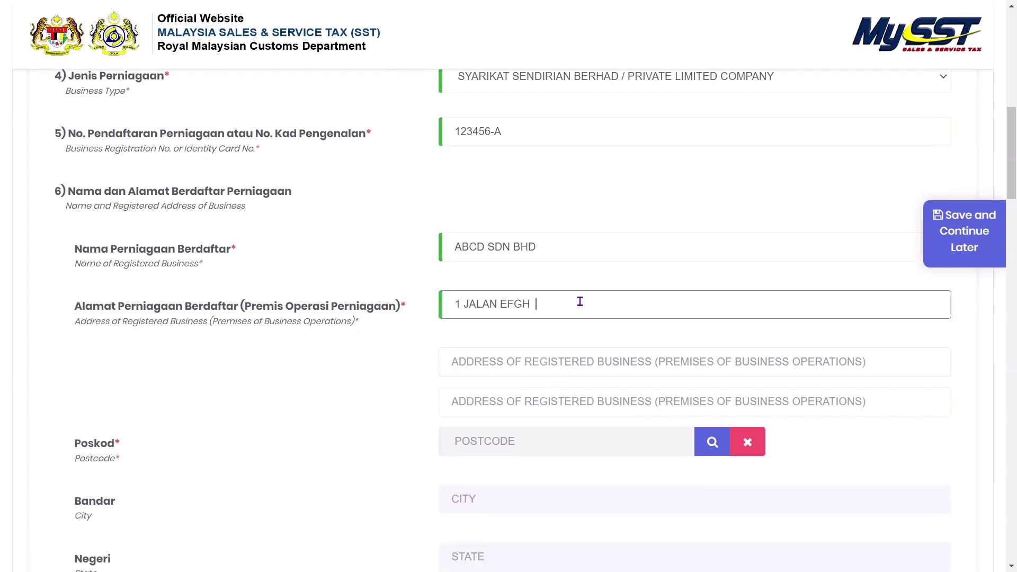
pyautogui.press('Tab')
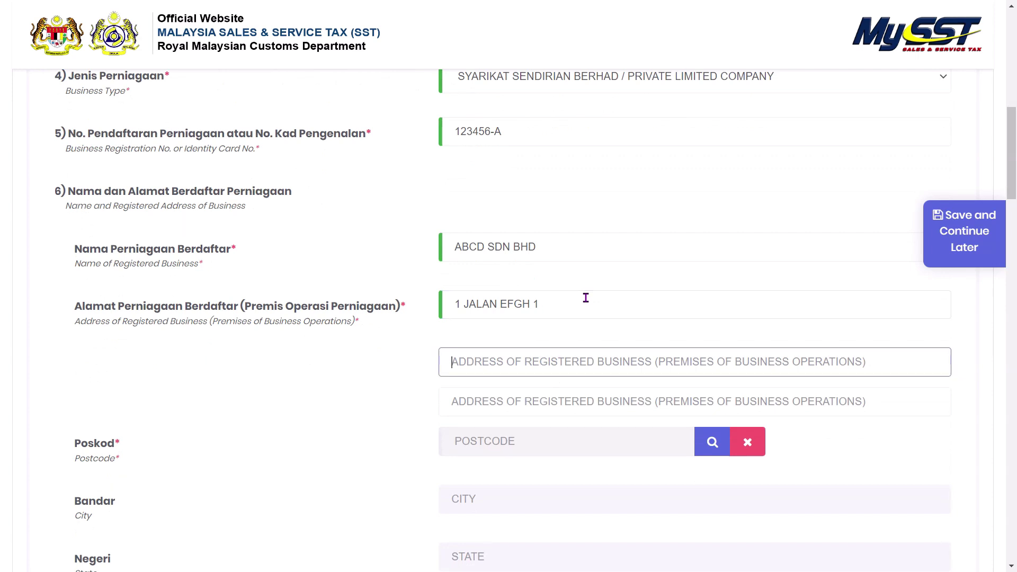
pyautogui.scroll(-1, 564, 352)
pyautogui.click(574, 342)
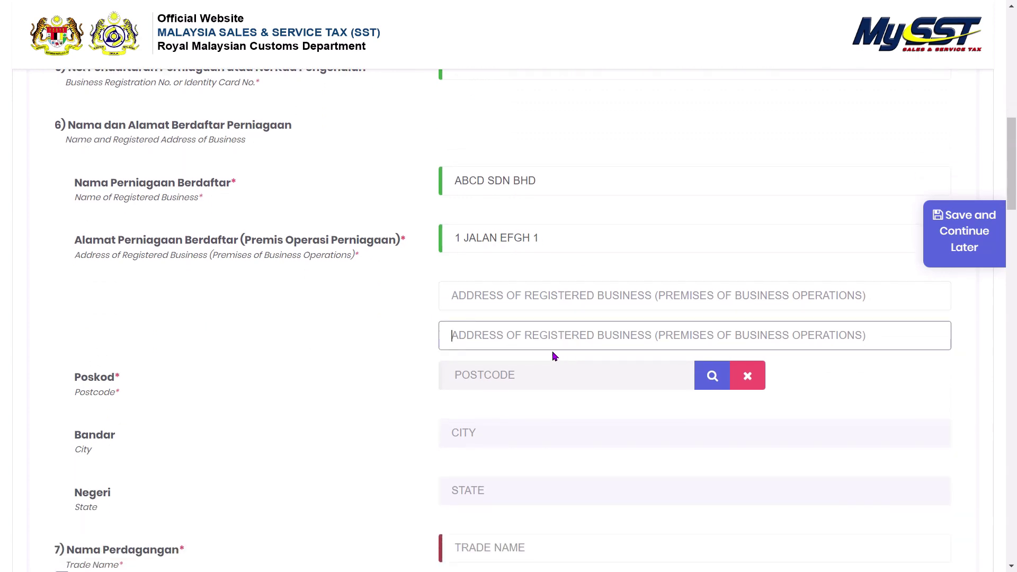
pyautogui.click(551, 374)
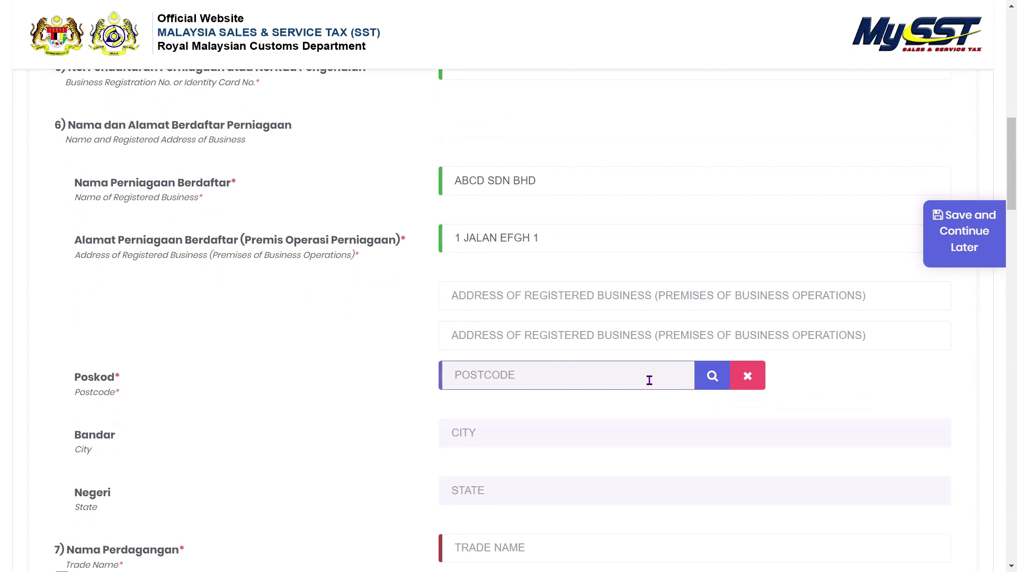
# - Look up and select postcode 80200 so City and State fill in as JOHOR BAHRU, JOHOR
pyautogui.click(721, 387)
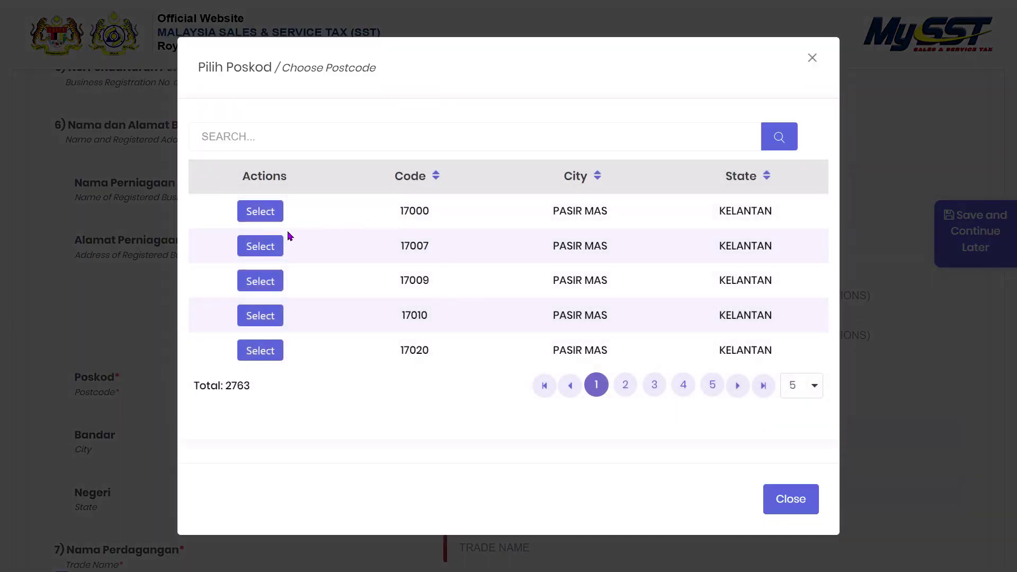
pyautogui.click(307, 144)
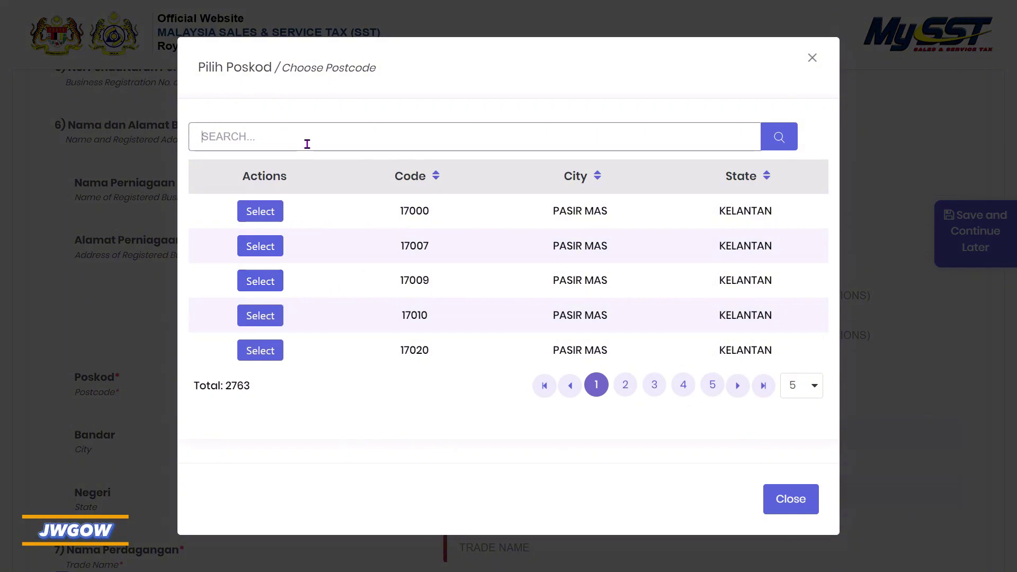
pyautogui.write('802')
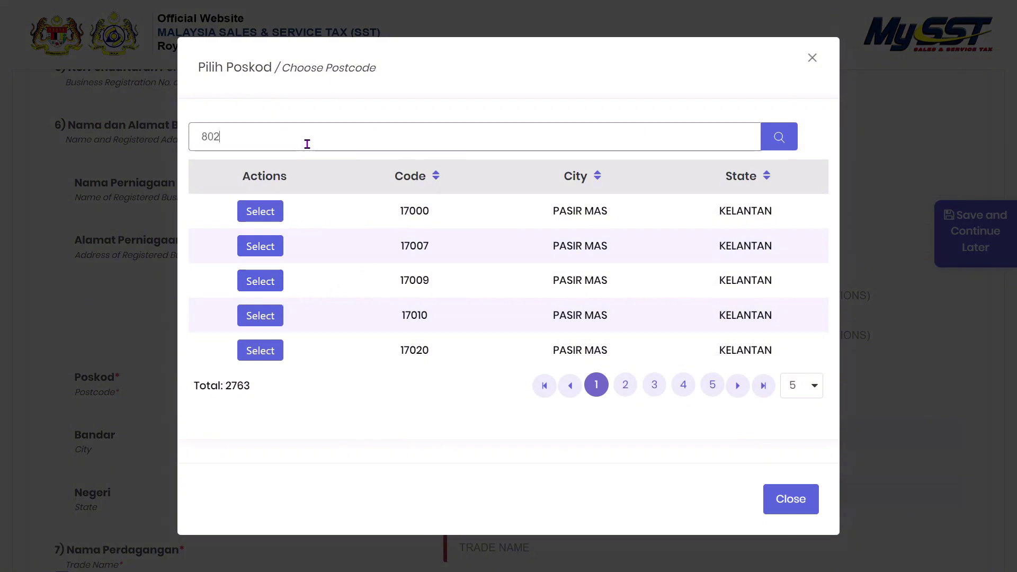
pyautogui.write('00')
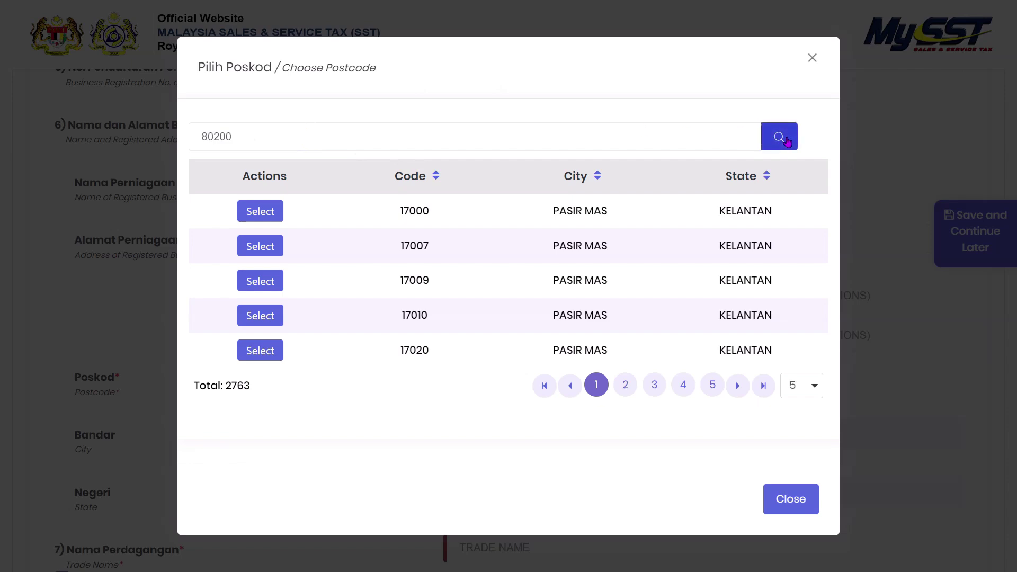
pyautogui.click(779, 137)
pyautogui.click(260, 281)
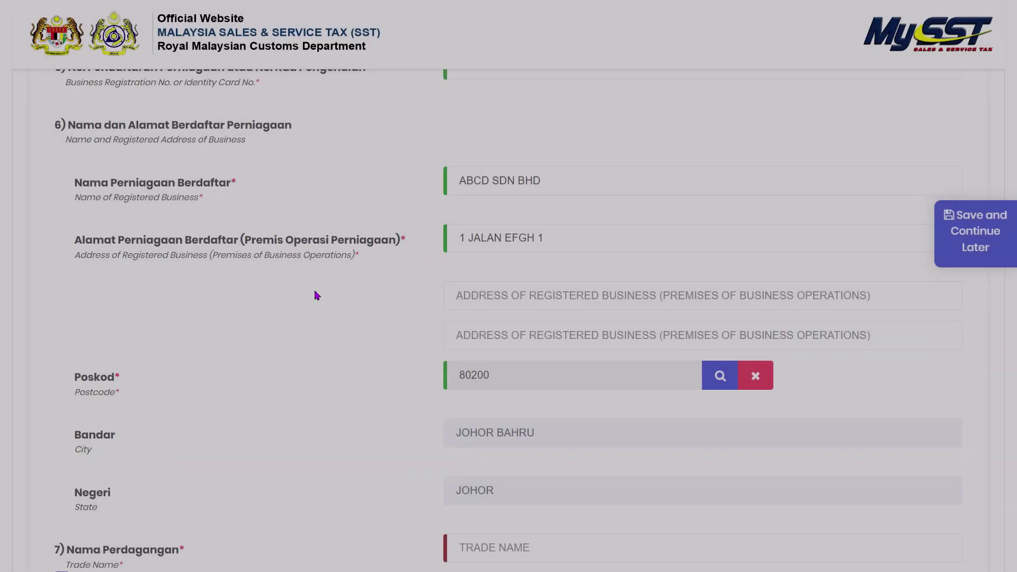
# - Set the trade name to ABCD SDN BHD by copying the item 6 business name
pyautogui.scroll(-1, 460, 395)
pyautogui.scroll(-2, 397, 392)
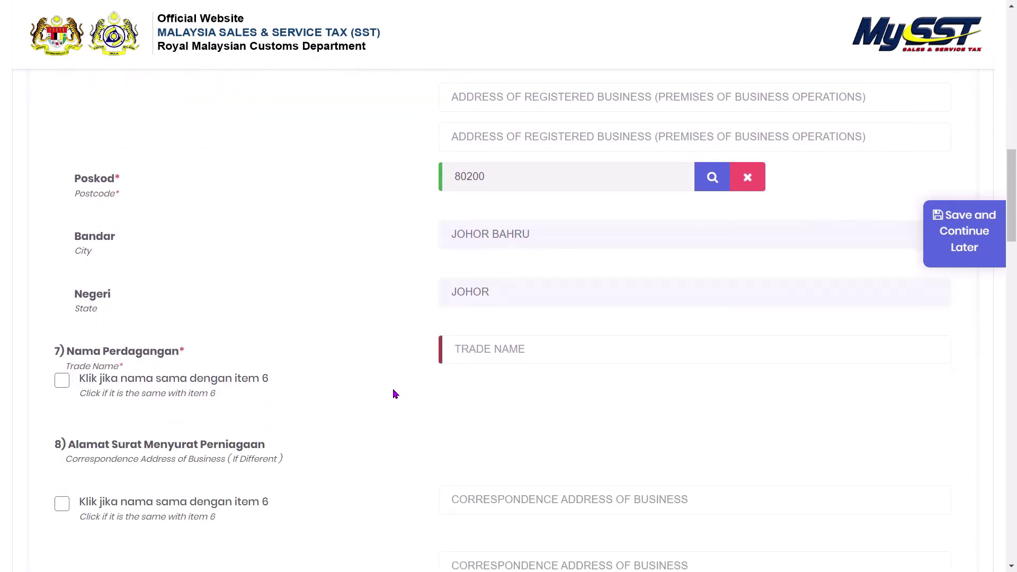
pyautogui.scroll(-1, 506, 376)
pyautogui.click(526, 289)
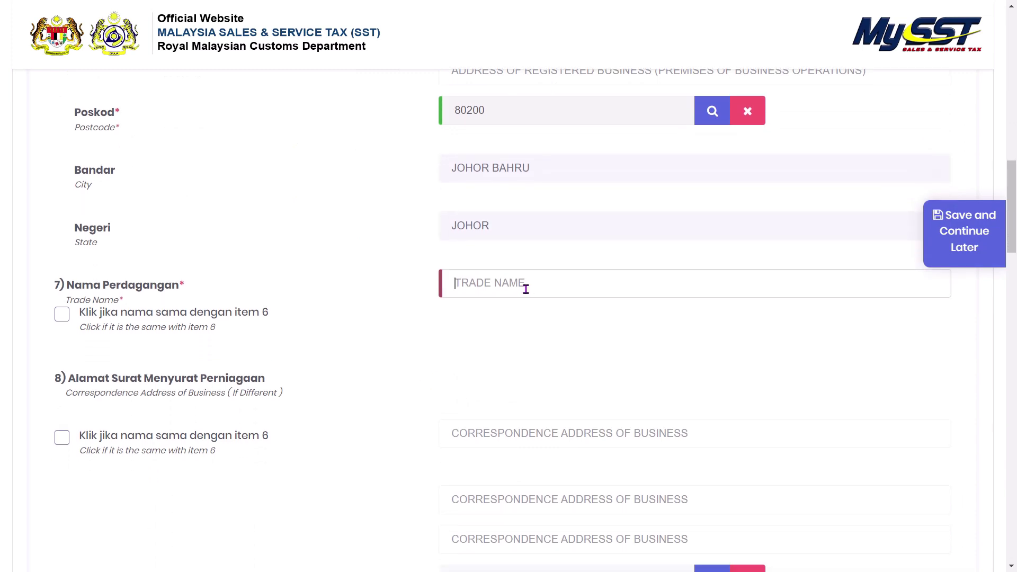
pyautogui.write('X')
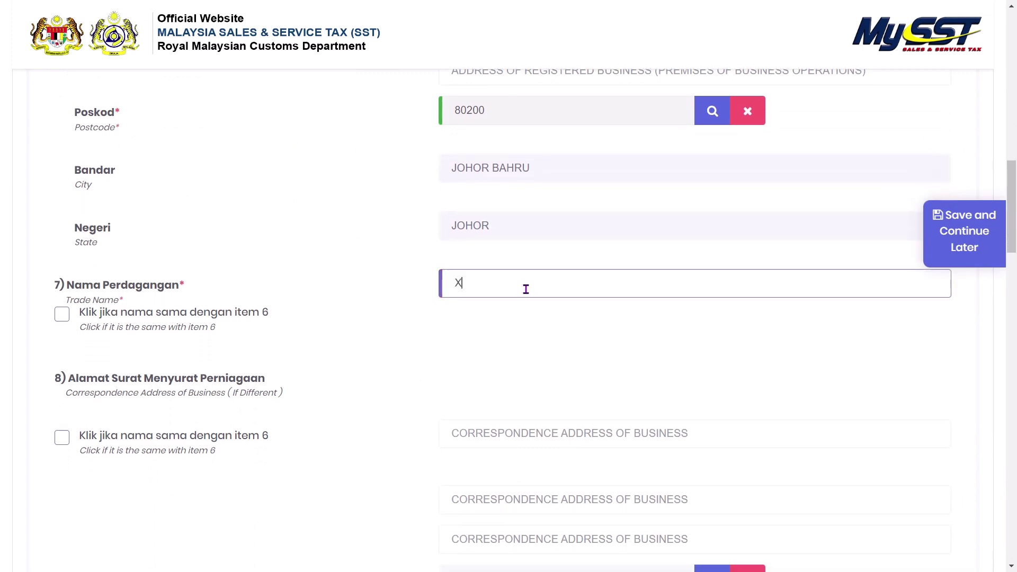
pyautogui.write('YABCD')
pyautogui.write(' SDN BHD')
pyautogui.click(62, 314)
pyautogui.moveTo(528, 282); pyautogui.dragTo(440, 283)
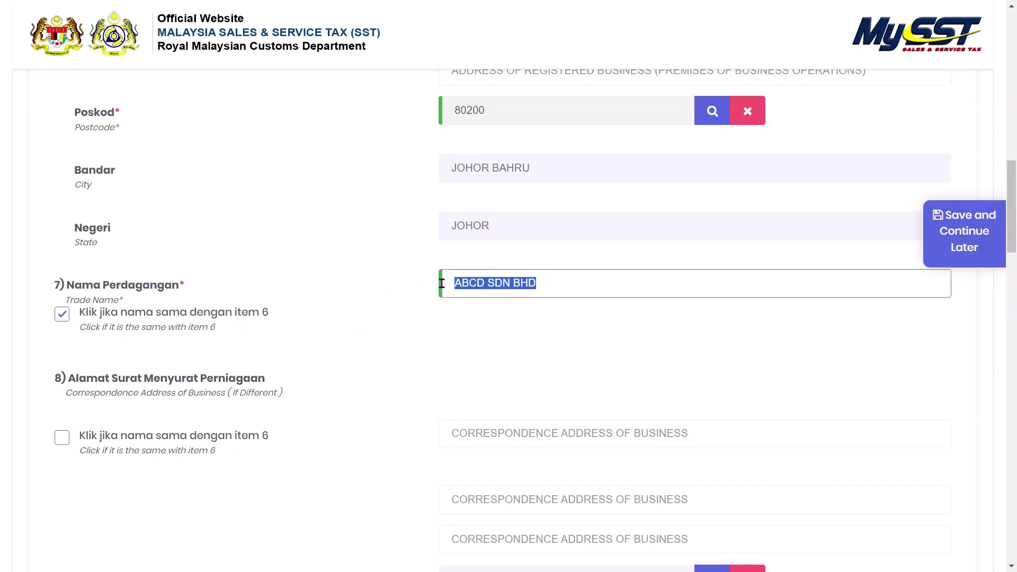
pyautogui.press('BackSpace')
pyautogui.click(62, 320)
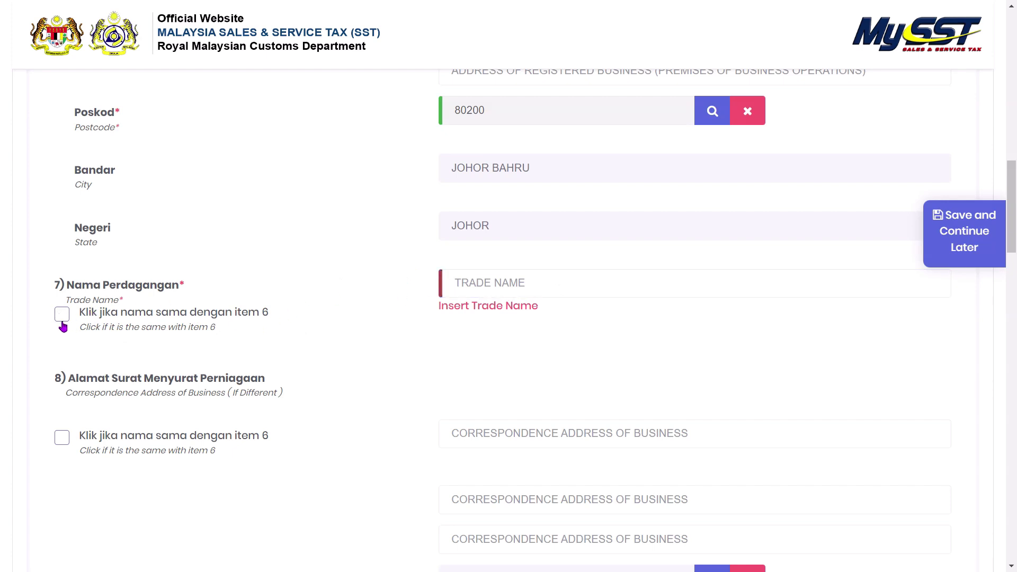
pyautogui.click(62, 320)
pyautogui.press('space')
pyautogui.click(62, 316)
# - Copy the item 6 registered address as the correspondence address
pyautogui.scroll(-2, 215, 339)
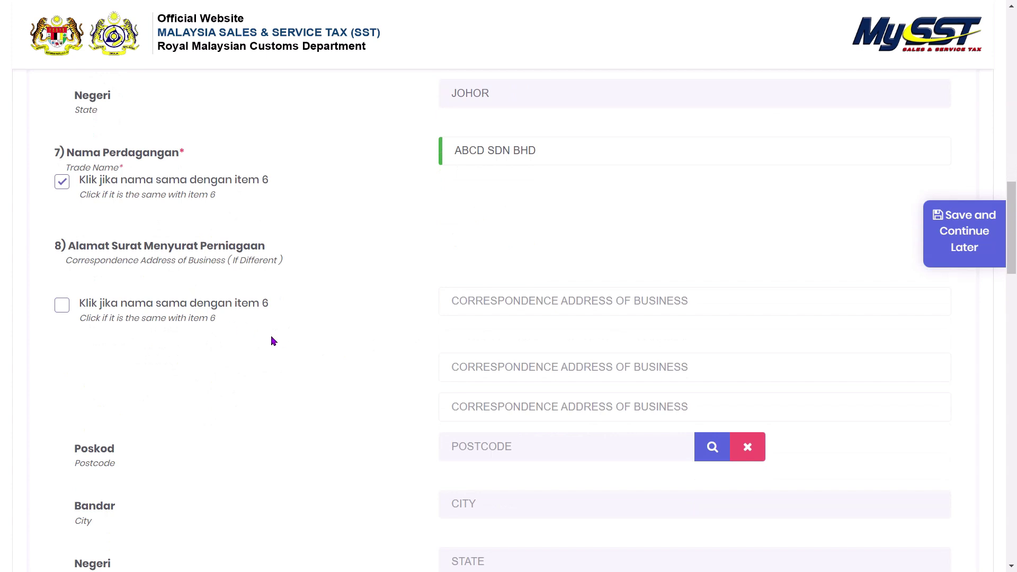
pyautogui.click(62, 306)
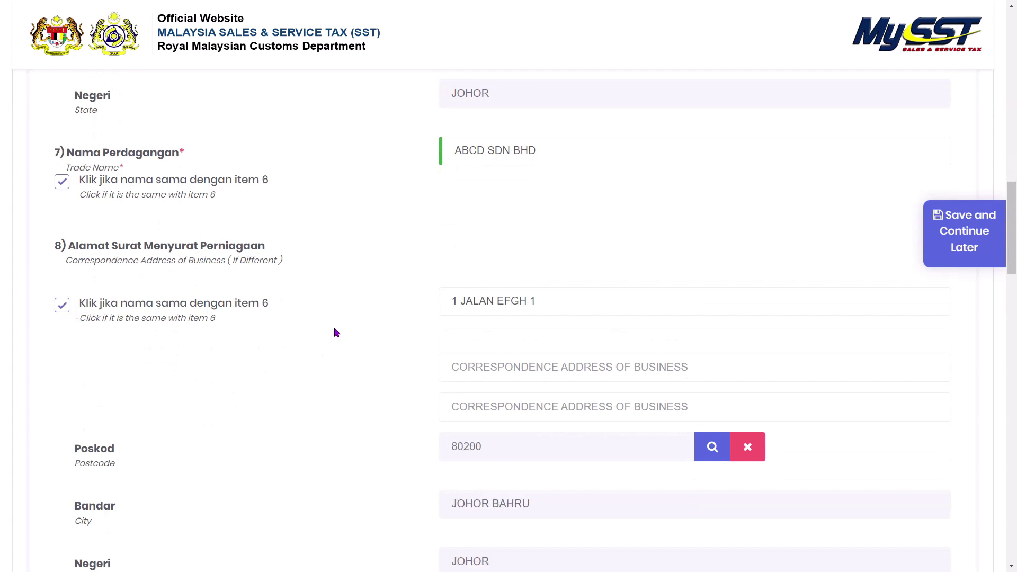
pyautogui.scroll(-5, 335, 328)
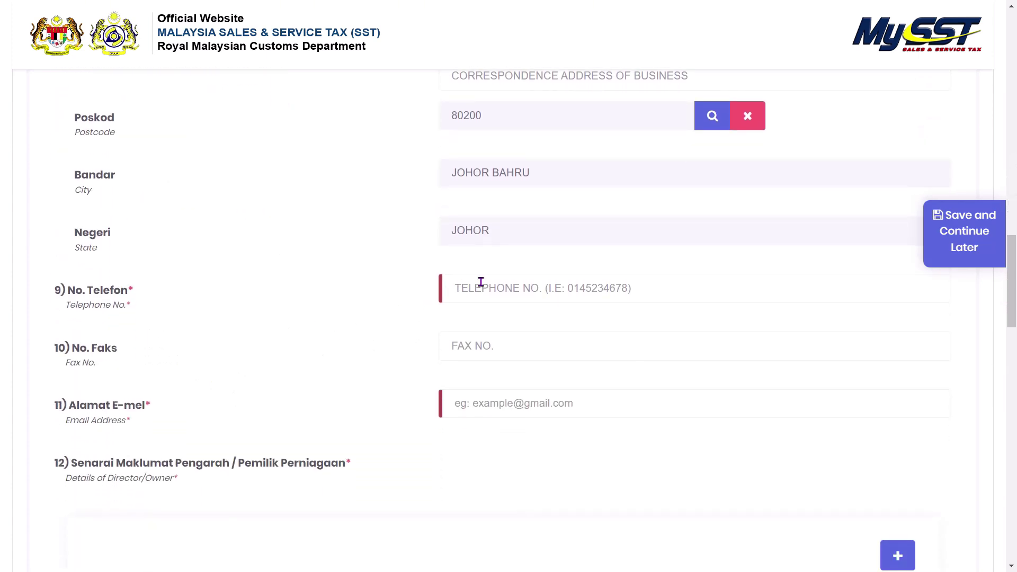
# - Enter the business telephone number and e-mail address, leaving Fax No. empty
pyautogui.click(497, 286)
pyautogui.write('01')
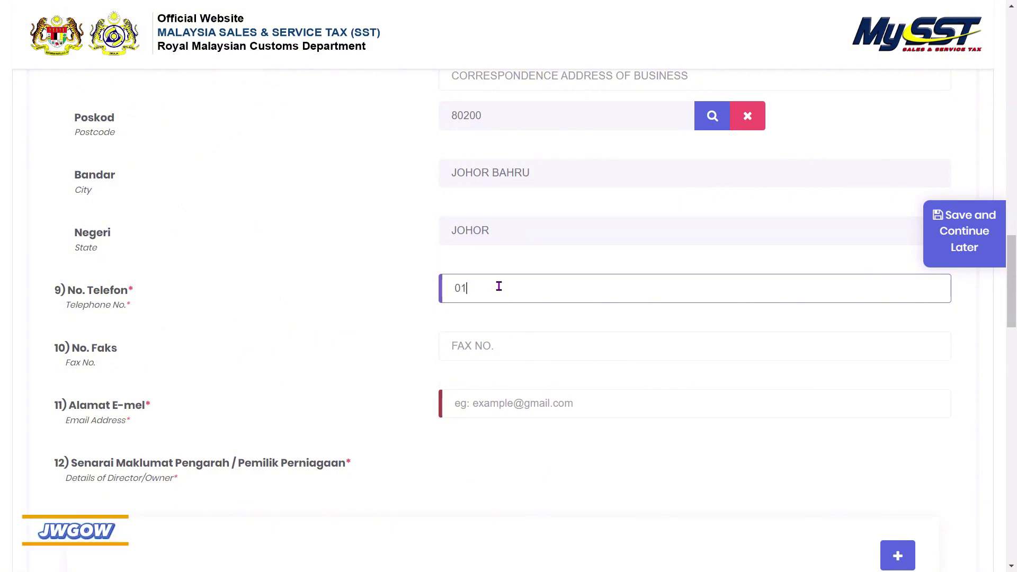
pyautogui.write('112345678')
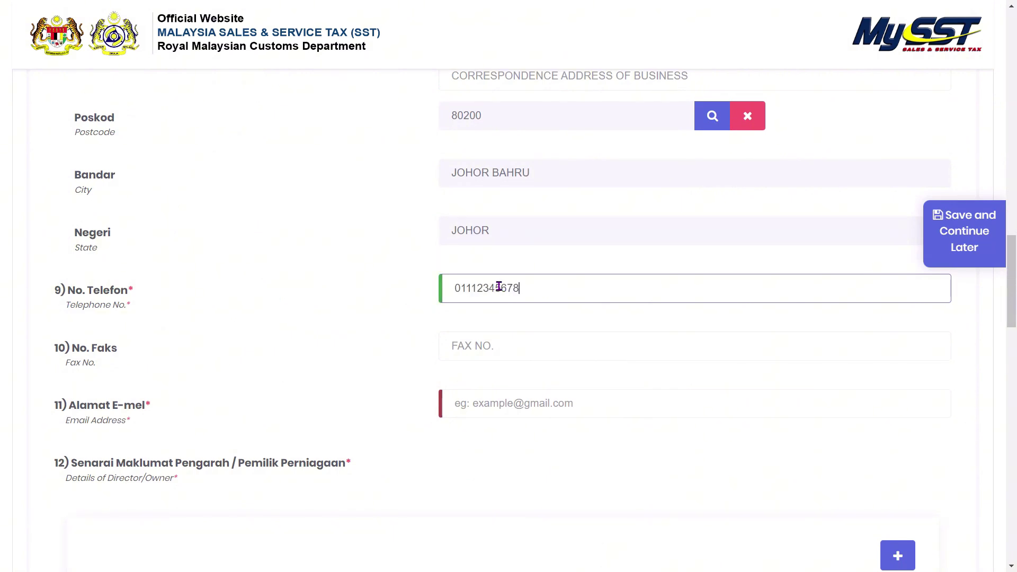
pyautogui.press('Tab')
pyautogui.click(456, 352)
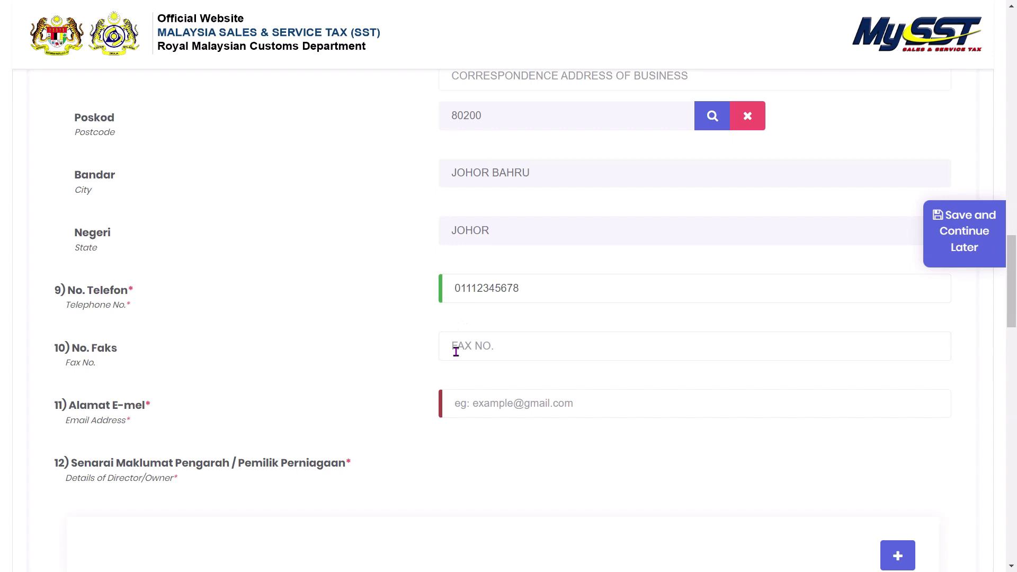
pyautogui.scroll(-1, 392, 381)
pyautogui.click(505, 347)
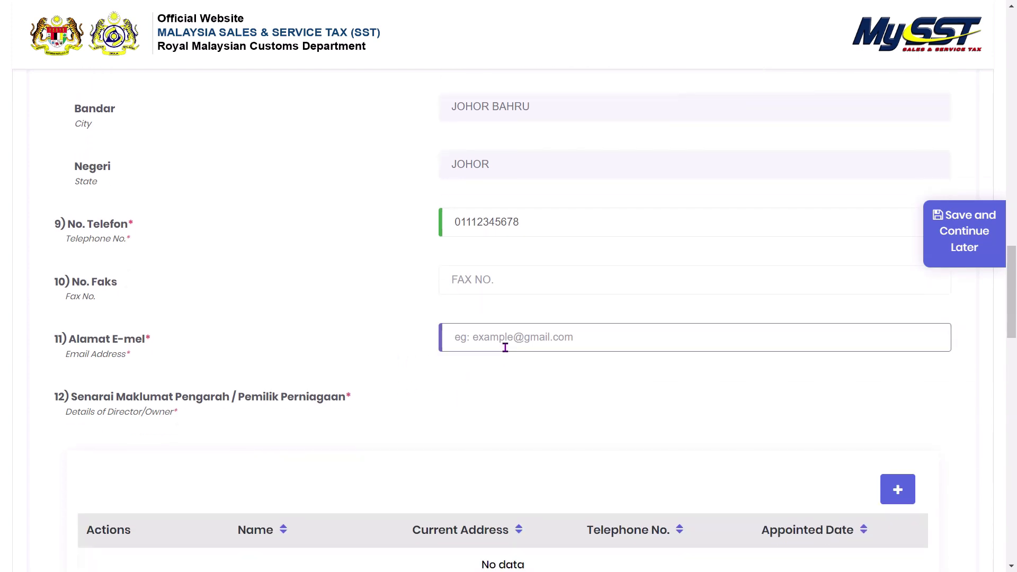
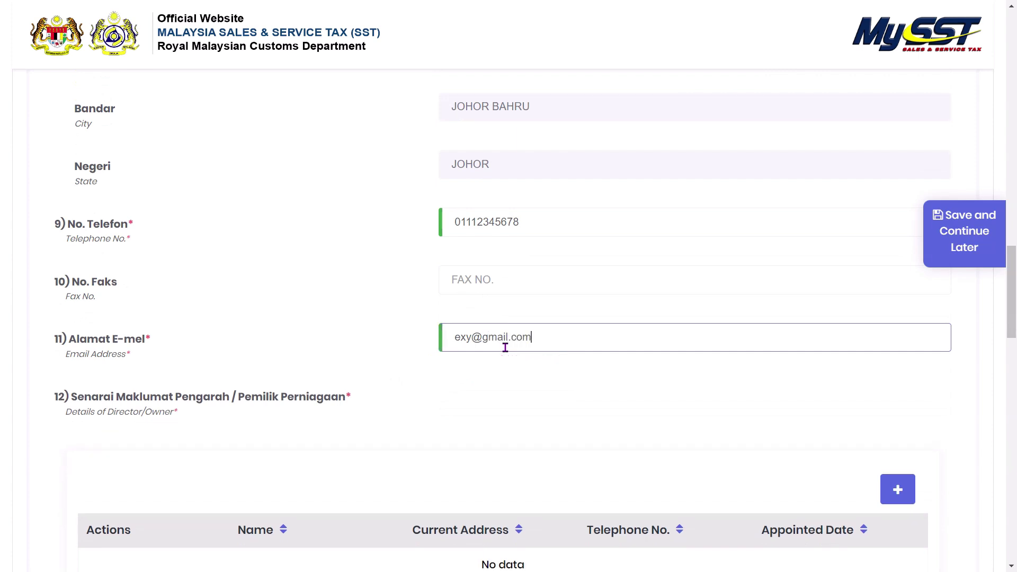
pyautogui.scroll(-1, 494, 360)
pyautogui.scroll(-1, 392, 360)
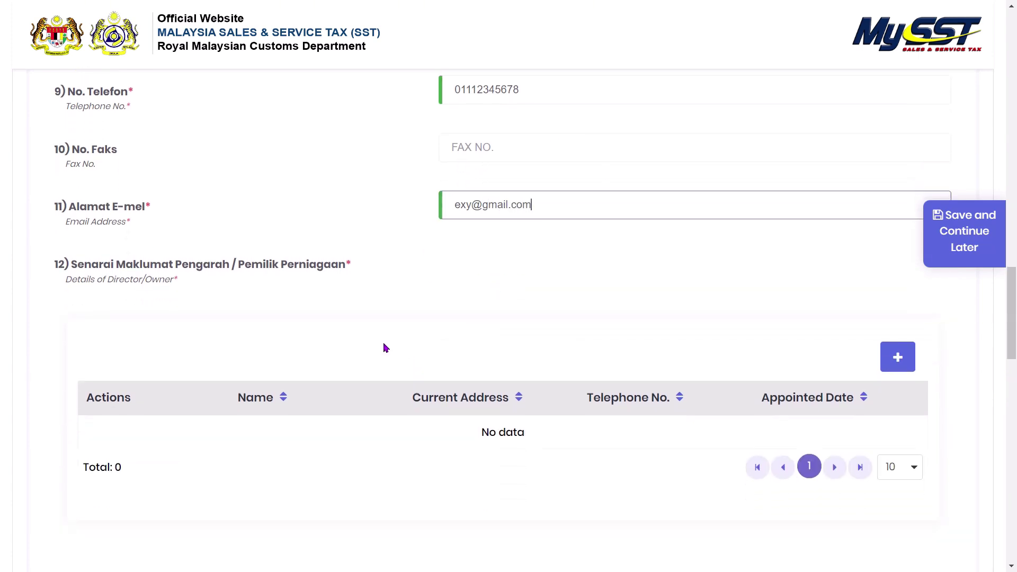
pyautogui.scroll(-1, 369, 342)
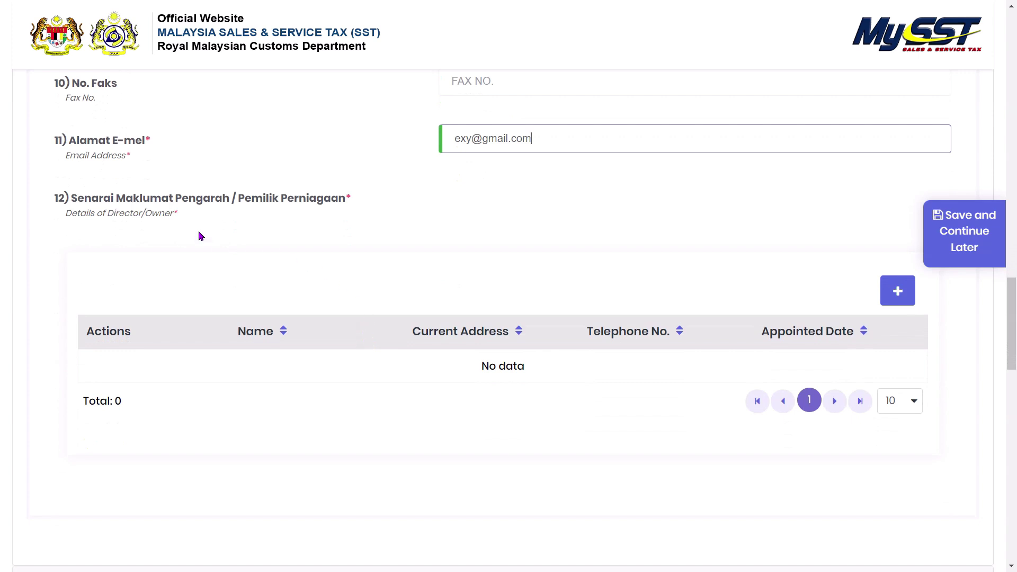
# - Add a new director entry with the director's name and first address line
pyautogui.click(898, 291)
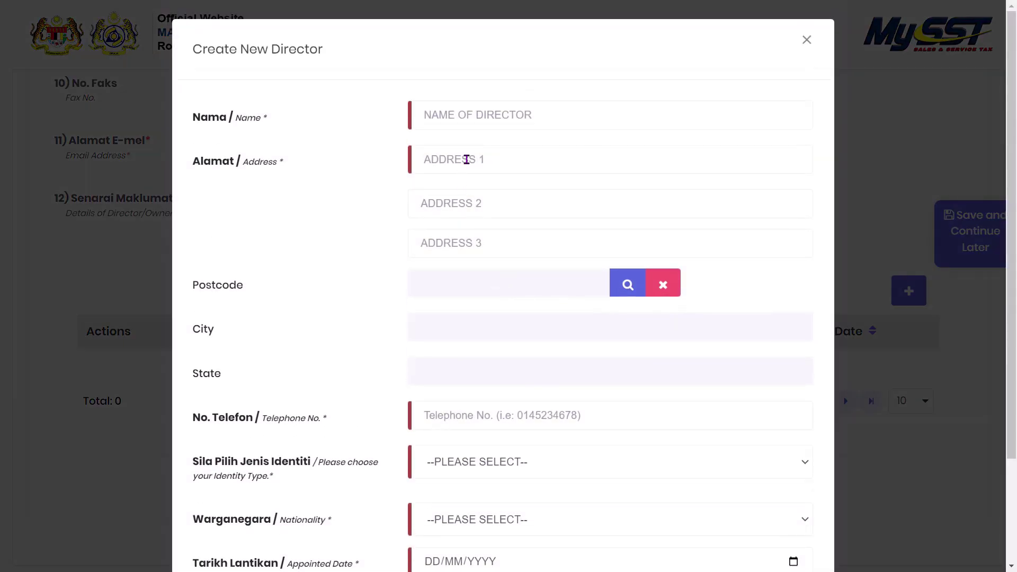
pyautogui.click(513, 125)
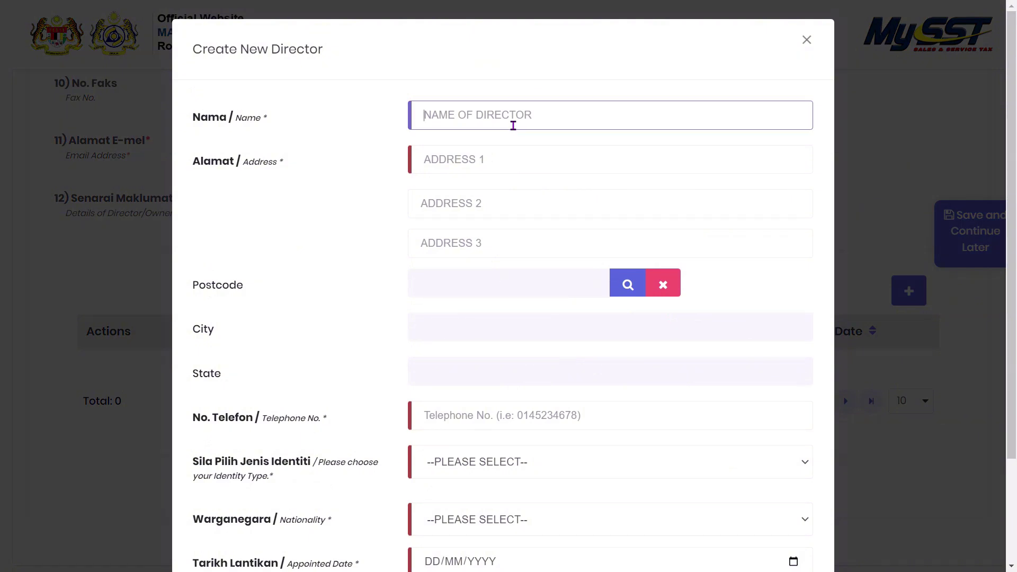
pyautogui.write('ALI')
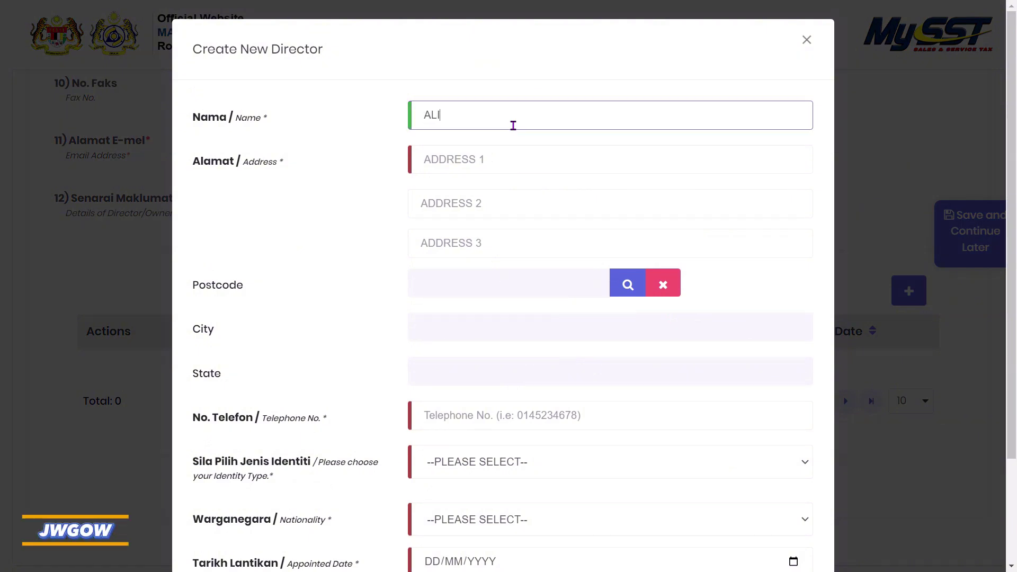
pyautogui.press('Tab')
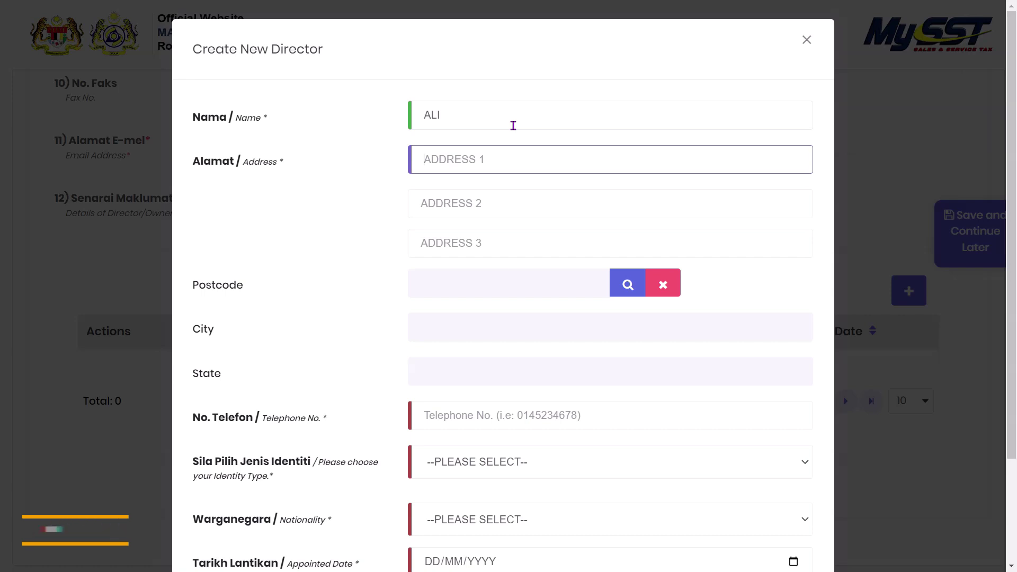
pyautogui.write('JALAN ')
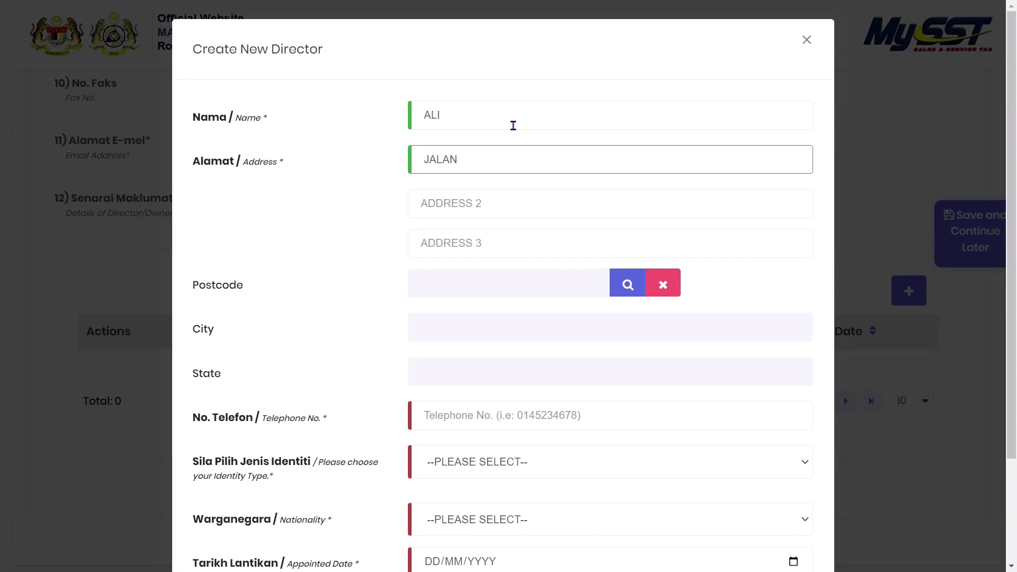
pyautogui.write('ABC')
pyautogui.press('Tab')
pyautogui.press('Tab')
pyautogui.press('Tab')
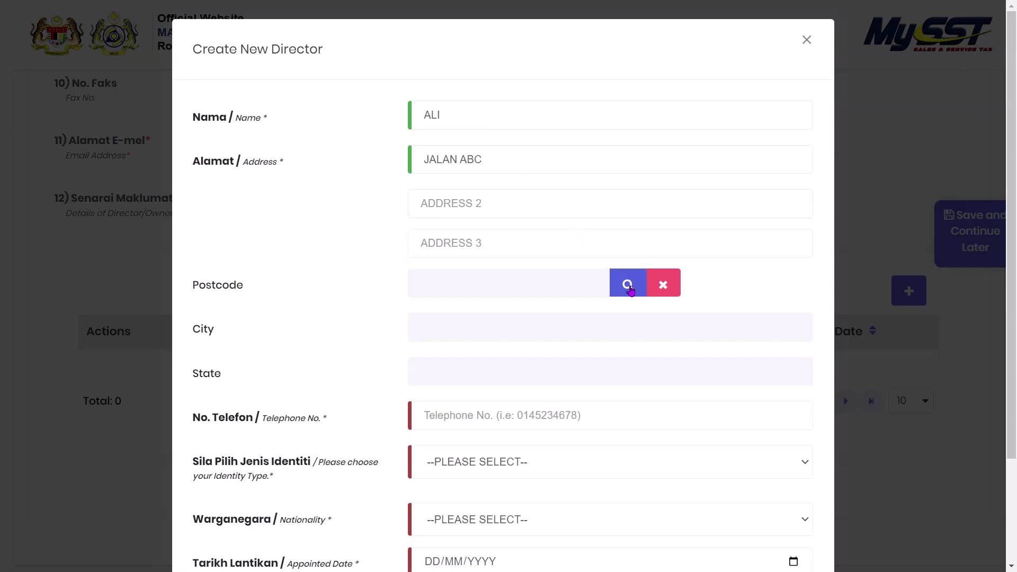
# - Search the director's postcode list for PENANG
pyautogui.click(629, 287)
pyautogui.click(746, 138)
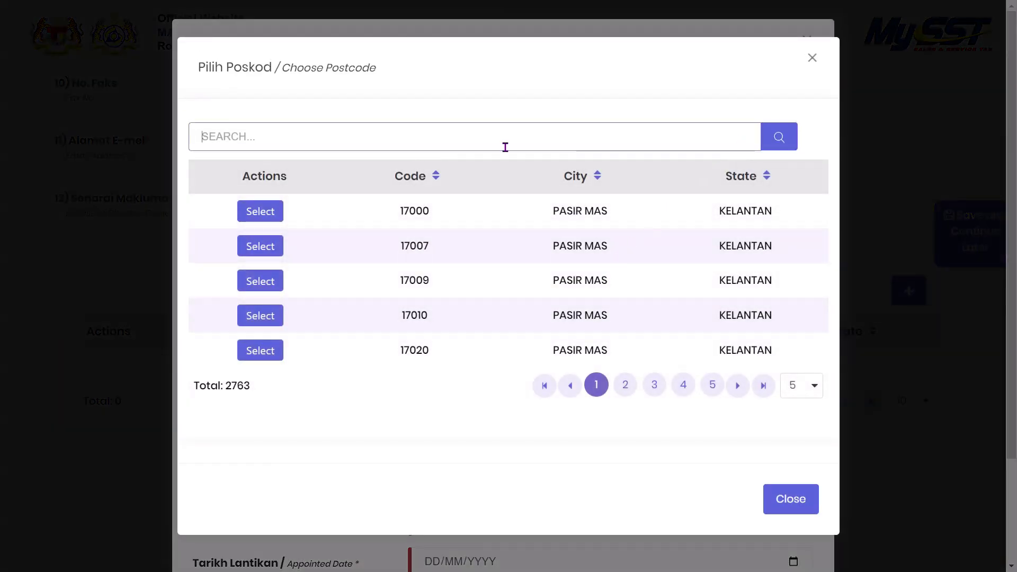
pyautogui.write('PENANG')
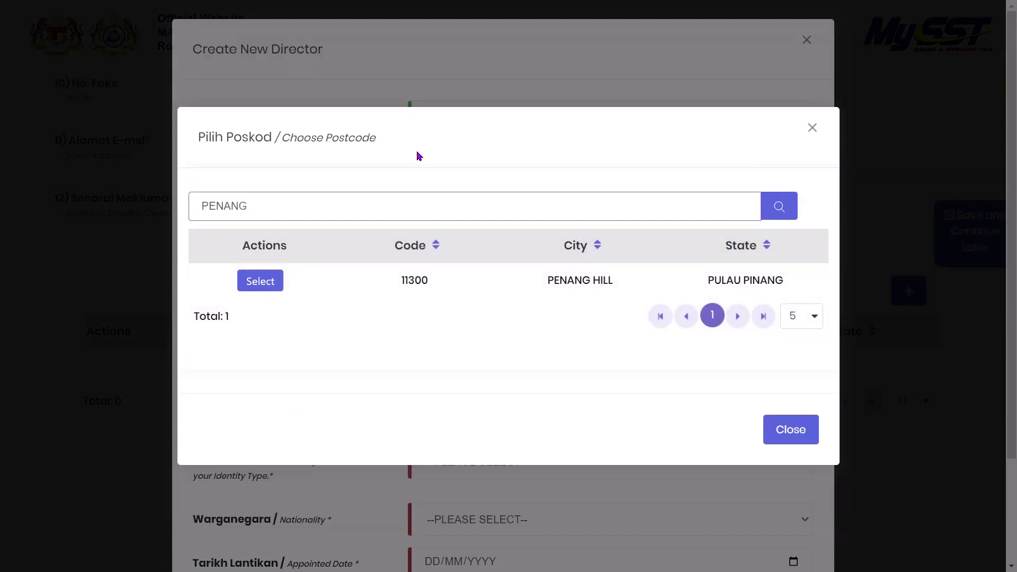
# - Choose postcode 11300 Penang Hill and enter the director's telephone number
pyautogui.click(278, 283)
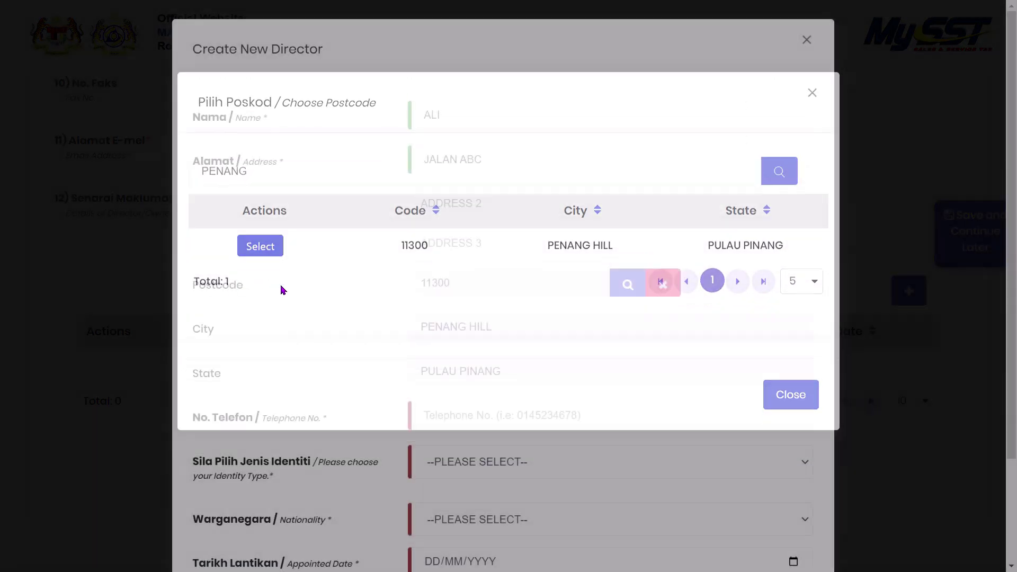
pyautogui.scroll(-3, 672, 385)
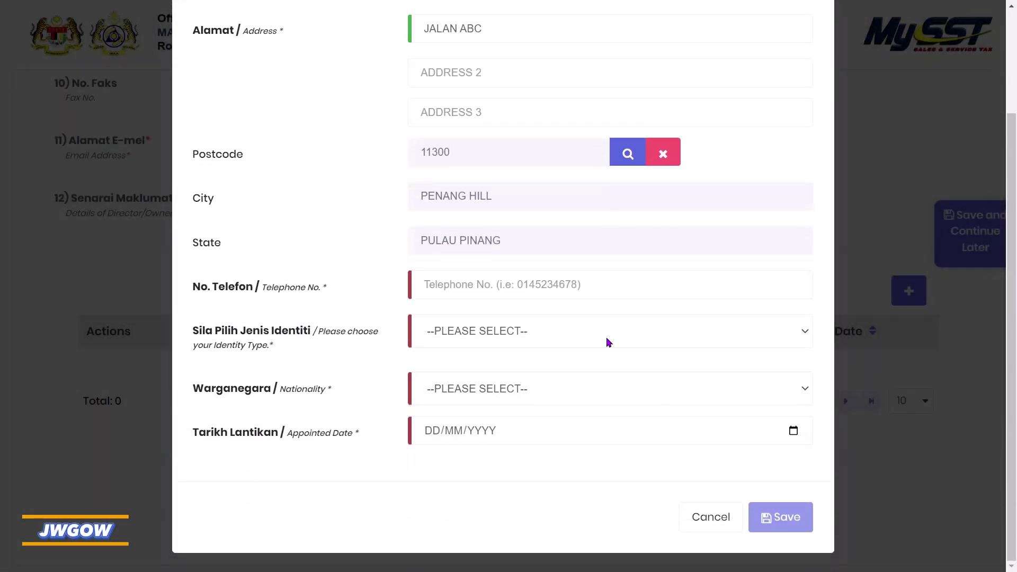
pyautogui.click(572, 281)
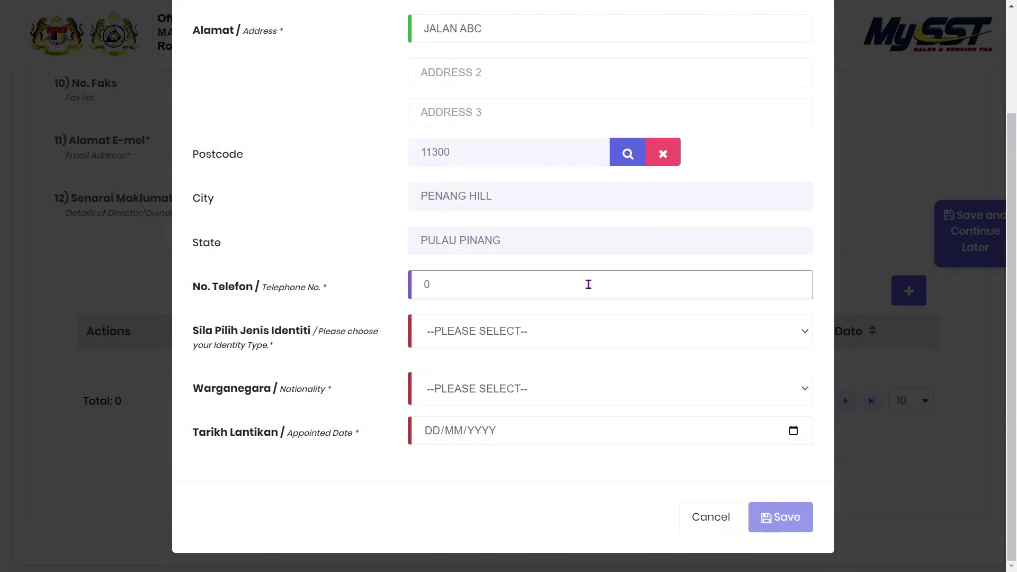
pyautogui.press('Tab')
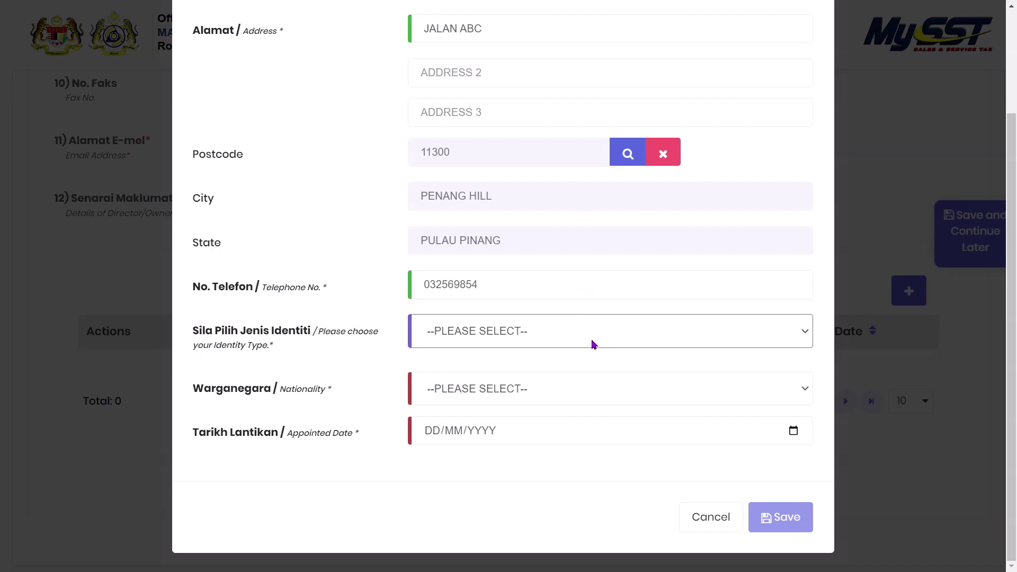
# - Set the identity type to identity card and enter the director's IC number
pyautogui.click(592, 343)
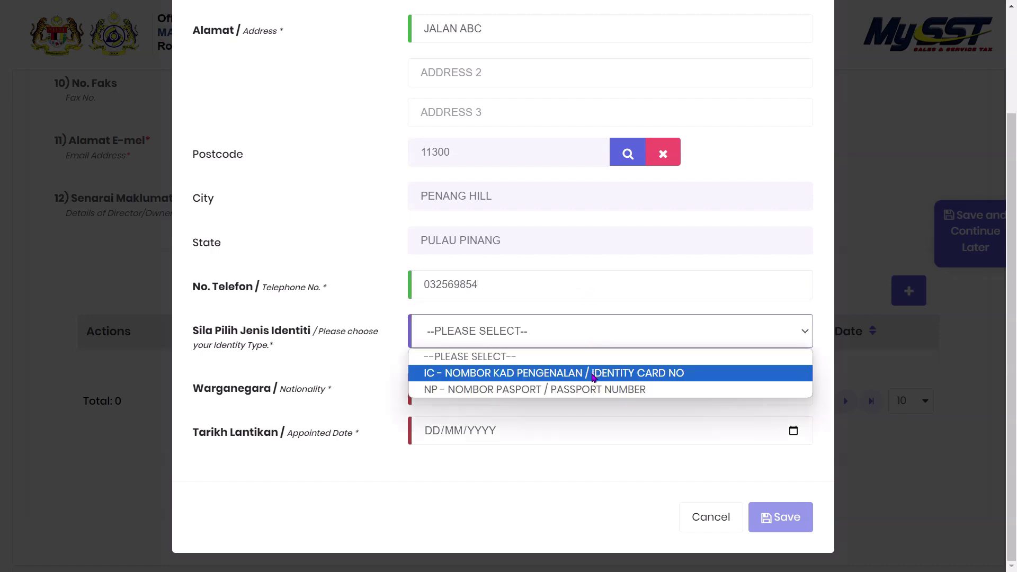
pyautogui.click(702, 380)
pyautogui.click(670, 386)
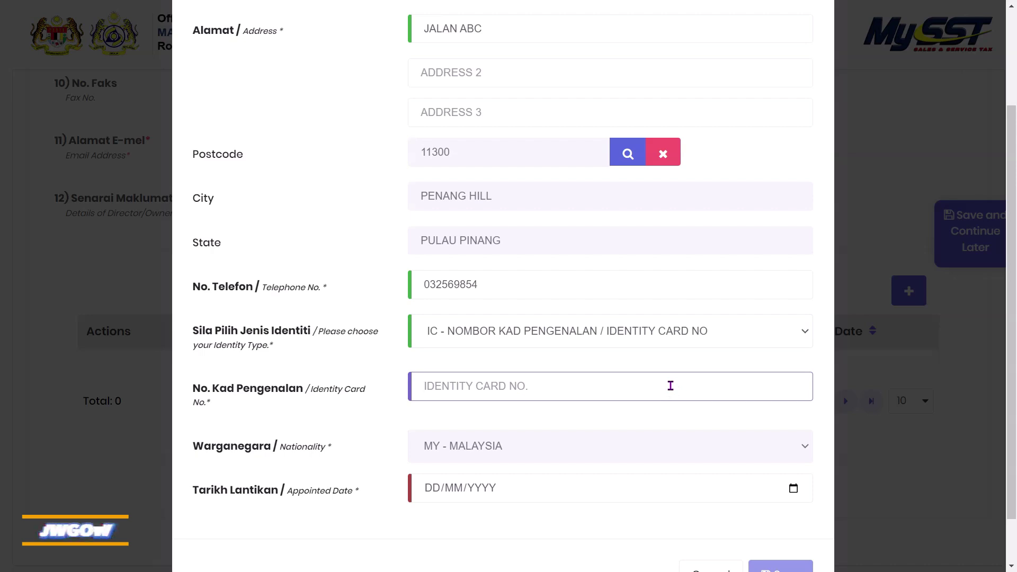
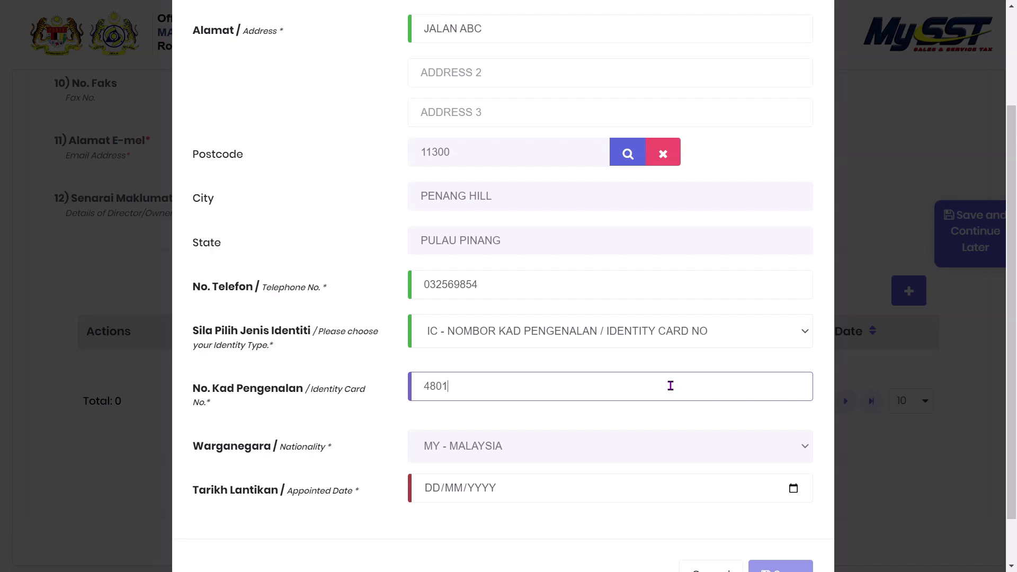
pyautogui.scroll(-1, 662, 387)
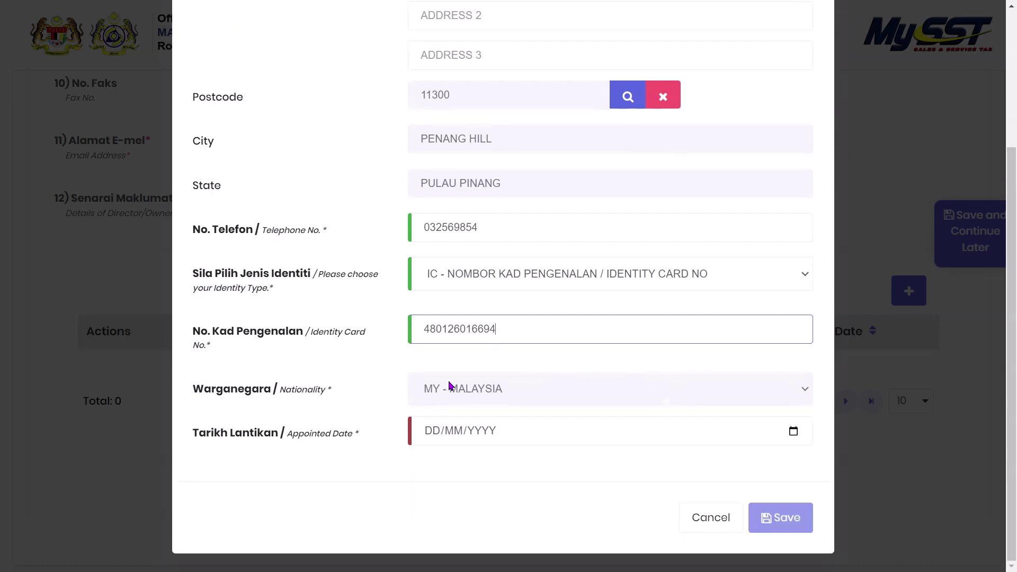
pyautogui.click(384, 394)
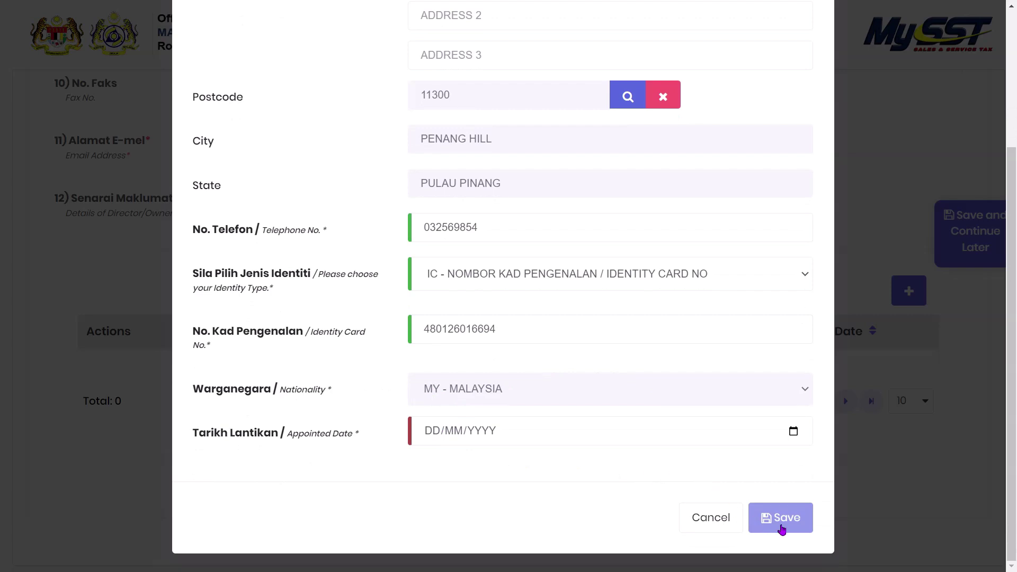
# - Enter 01/01/2000 as the director's appointed date and save the director entry
pyautogui.click(478, 430)
pyautogui.click(426, 431)
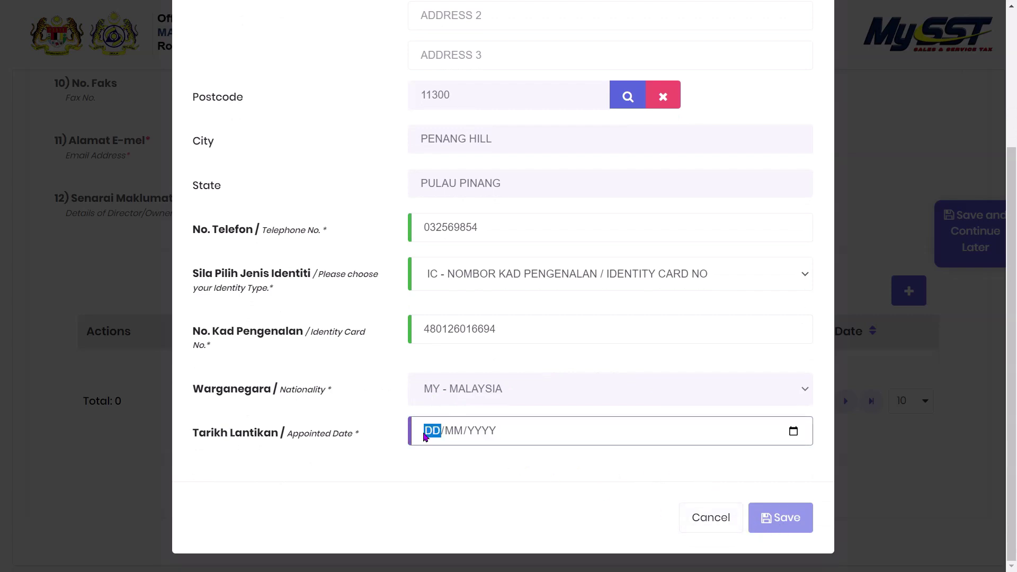
pyautogui.write('011962')
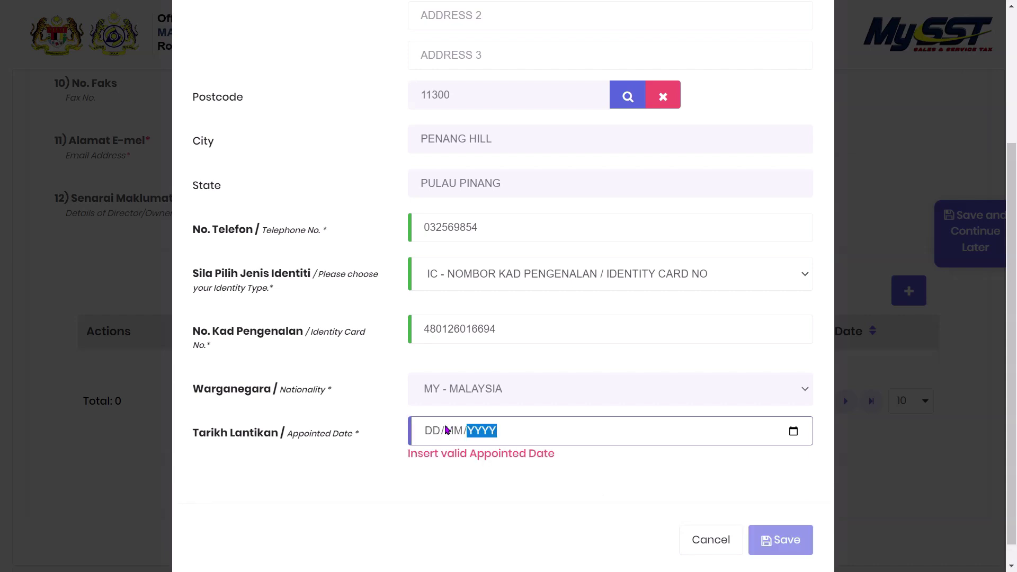
pyautogui.click(436, 432)
pyautogui.click(437, 435)
pyautogui.write('0')
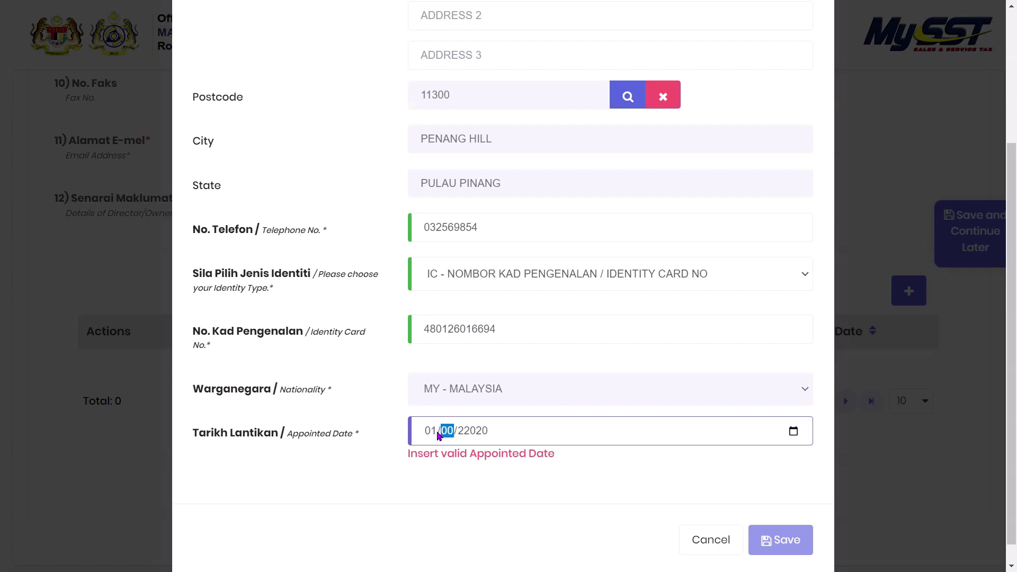
pyautogui.write('101')
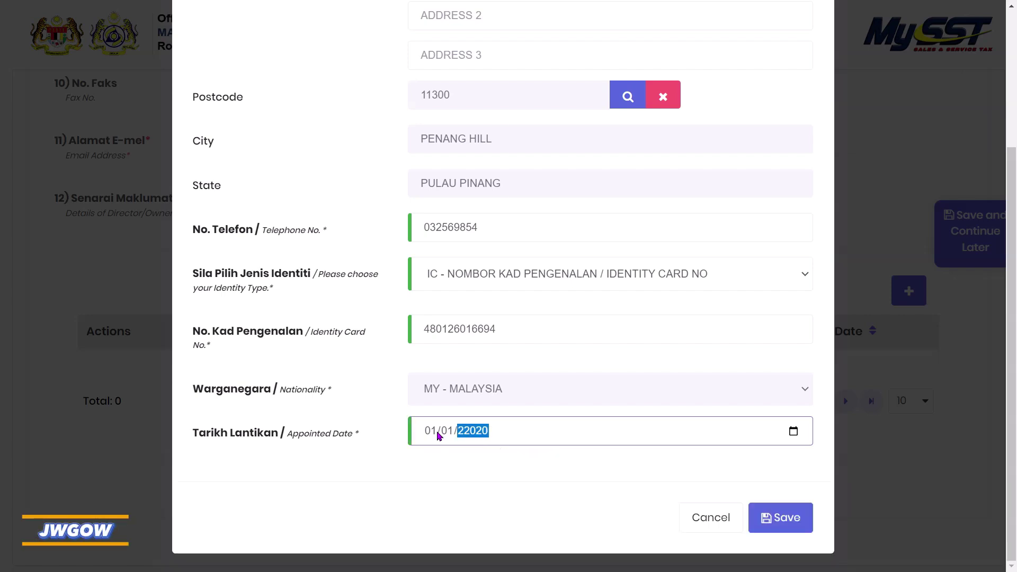
pyautogui.write('20')
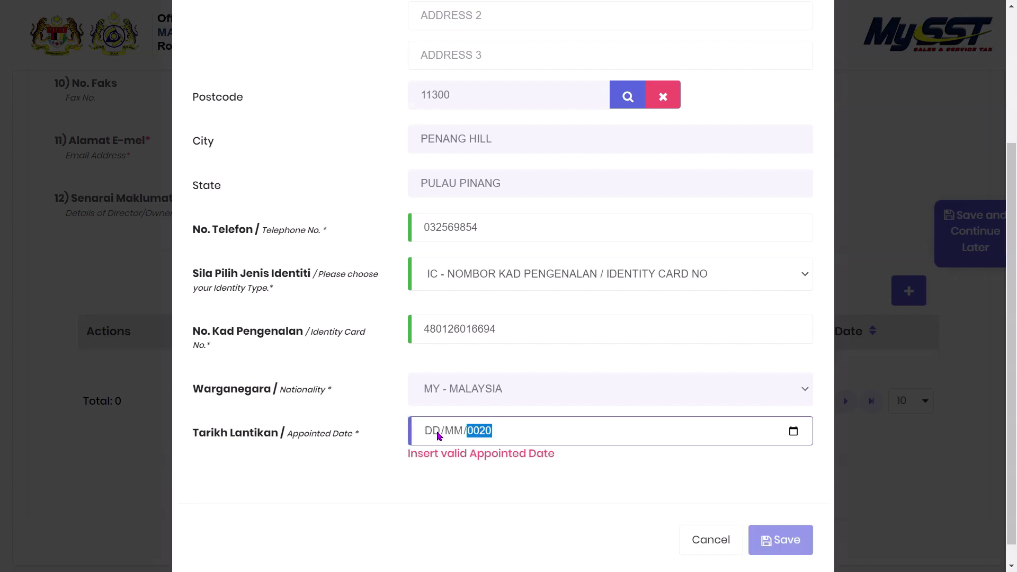
pyautogui.write('0')
pyautogui.click(438, 435)
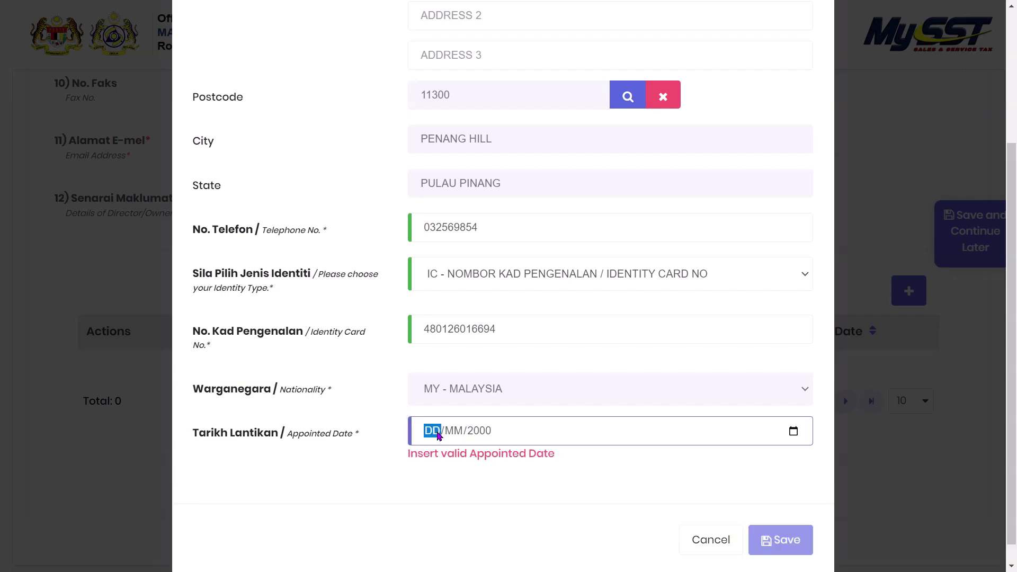
pyautogui.write('01/01')
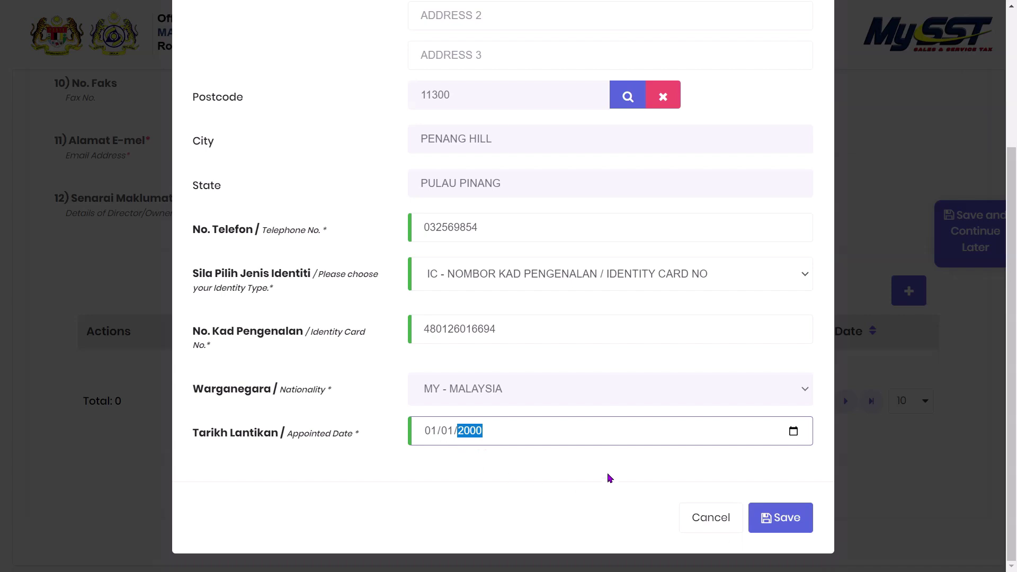
pyautogui.click(787, 519)
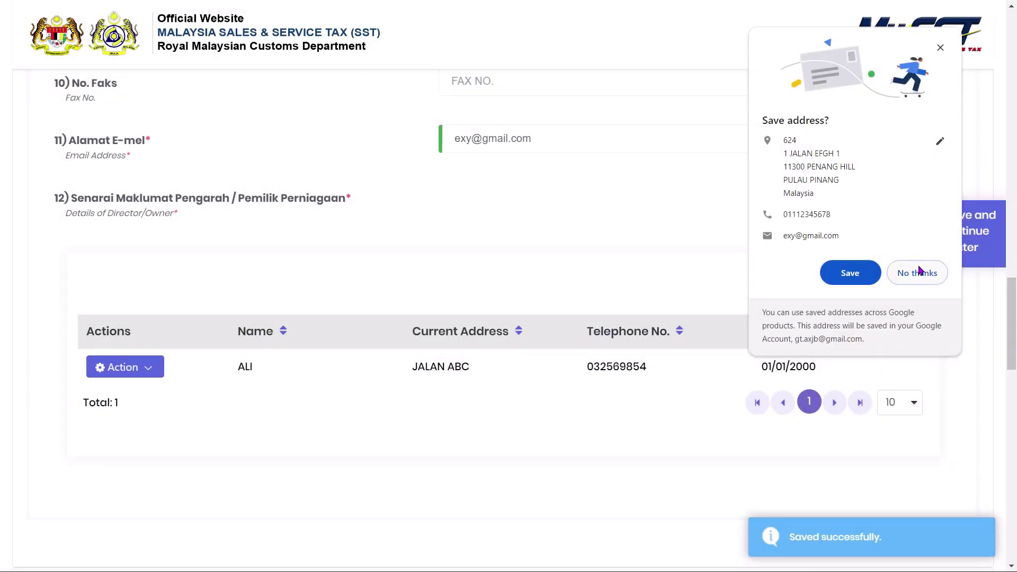
# - Decline Chrome's offer to save the address and scroll down to Part B: Manufacturing/Service Details
pyautogui.click(917, 273)
pyautogui.scroll(-1, 493, 334)
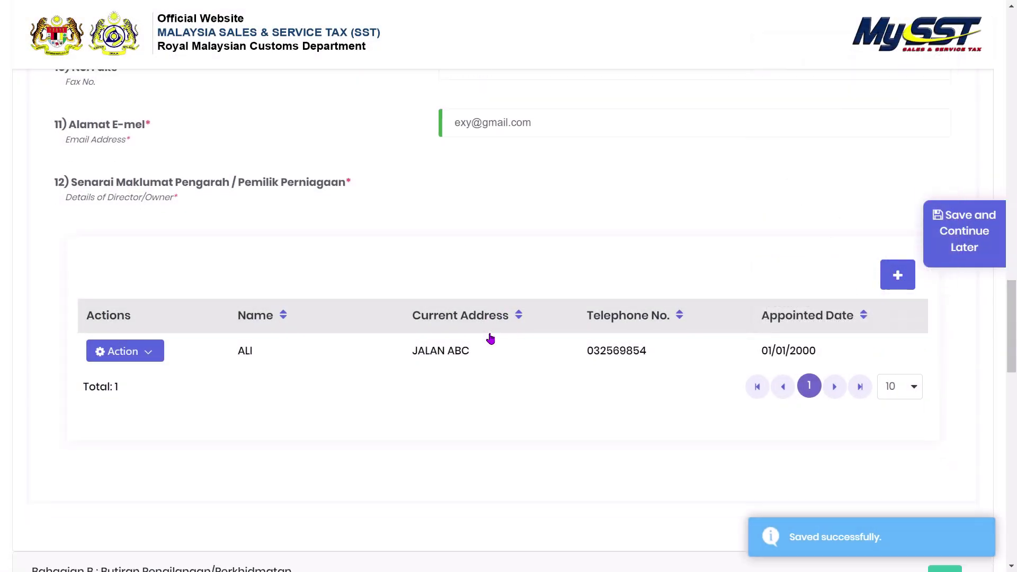
pyautogui.scroll(-4, 315, 347)
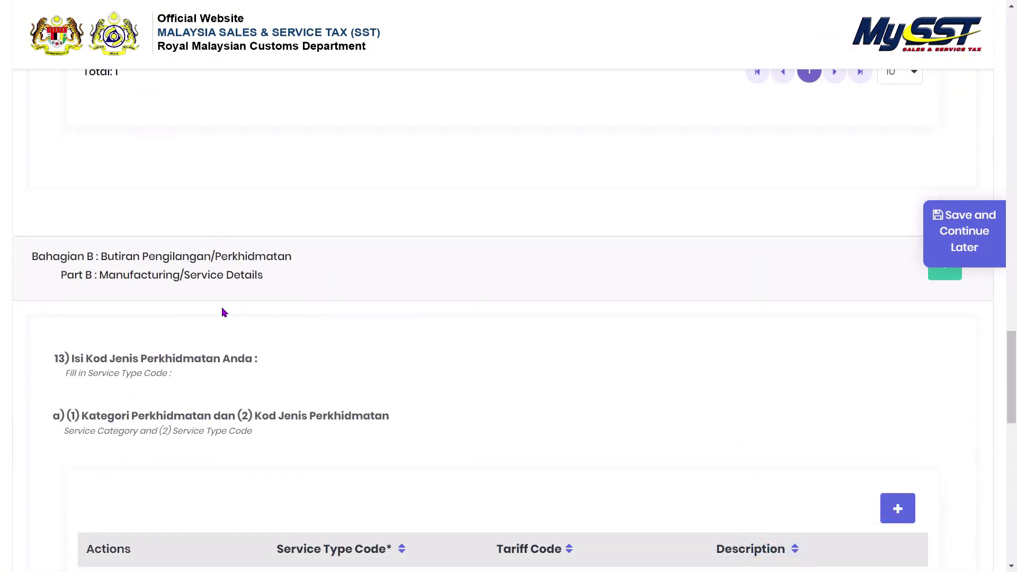
pyautogui.scroll(-1, 238, 305)
pyautogui.scroll(1, 334, 326)
pyautogui.scroll(-1, 424, 371)
pyautogui.scroll(-1, 403, 386)
pyautogui.click(882, 375)
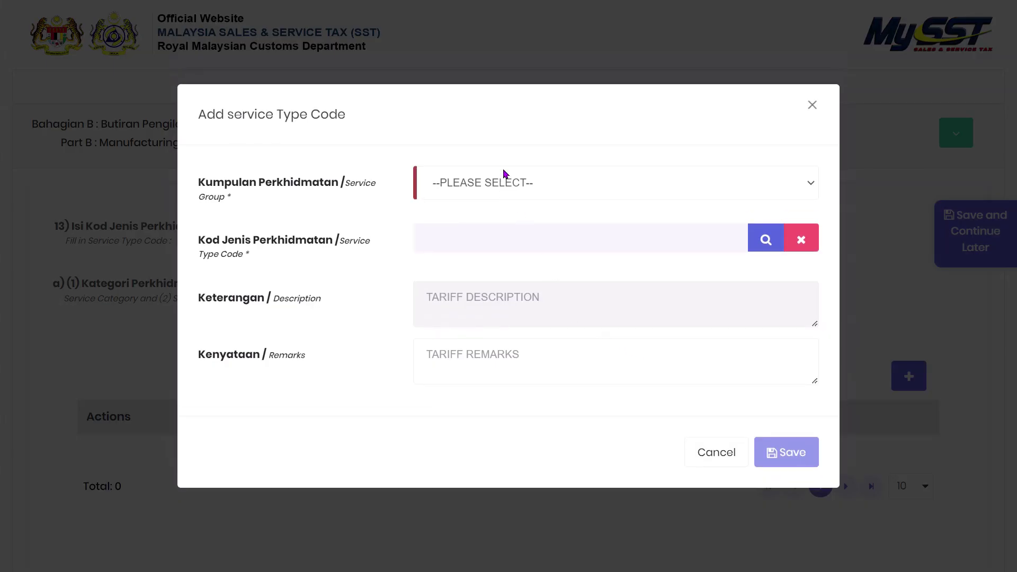
pyautogui.click(511, 182)
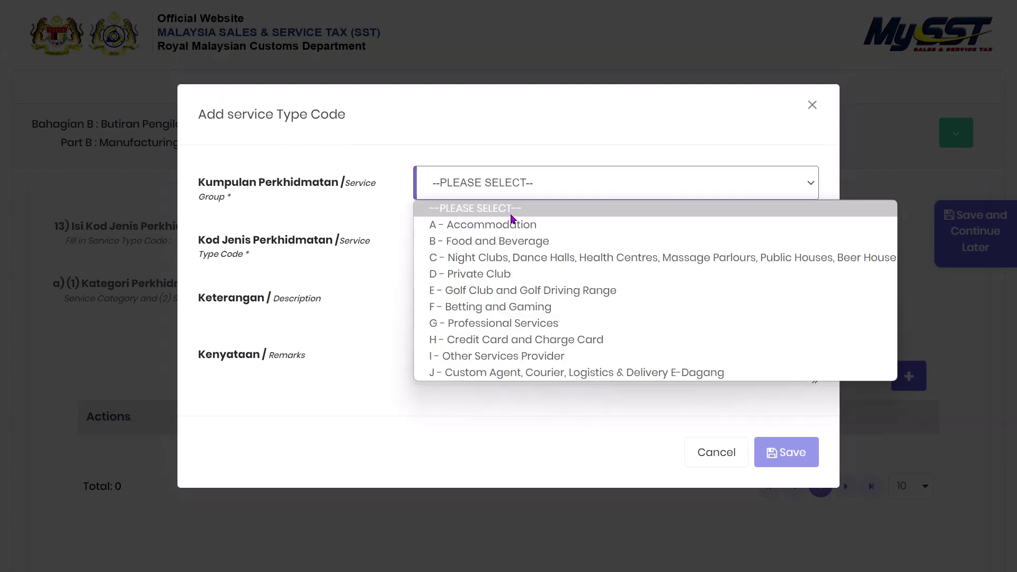
pyautogui.click(593, 242)
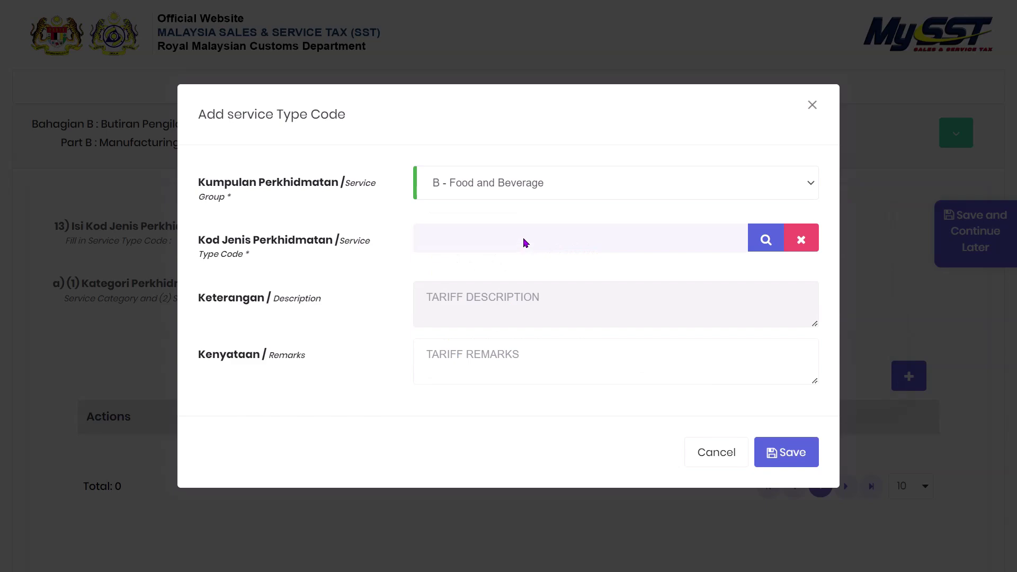
pyautogui.click(752, 241)
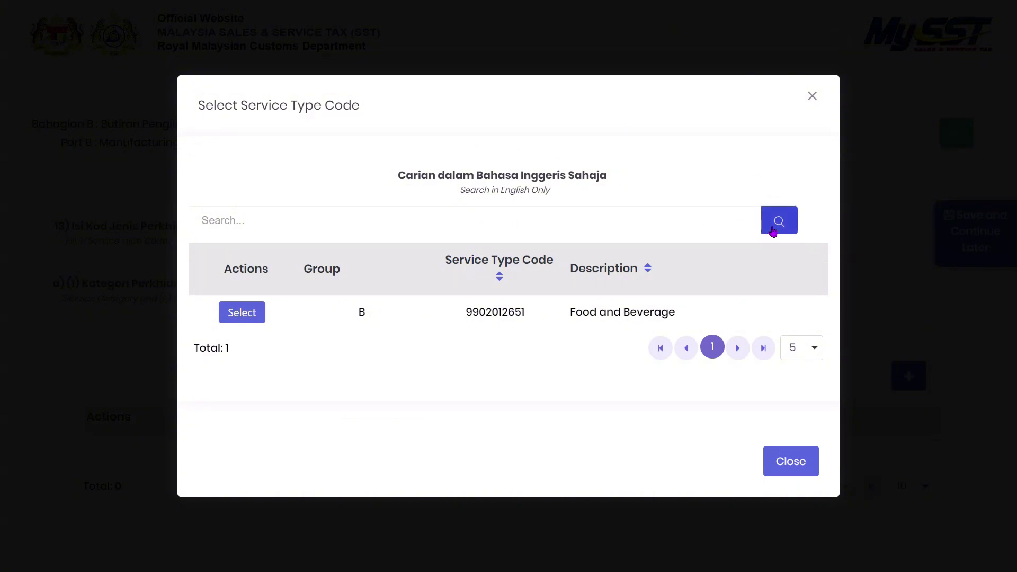
pyautogui.click(454, 218)
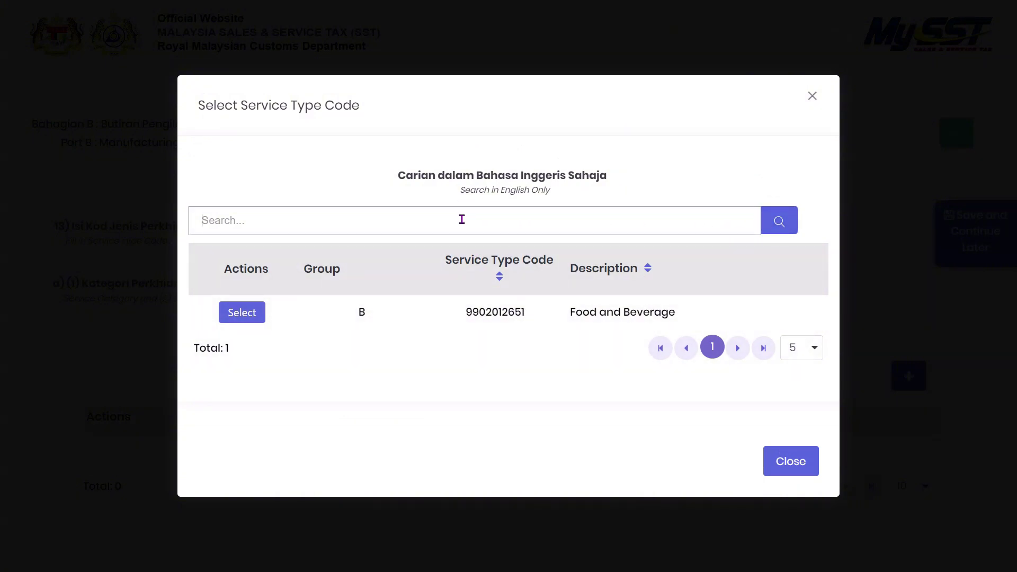
pyautogui.write('food')
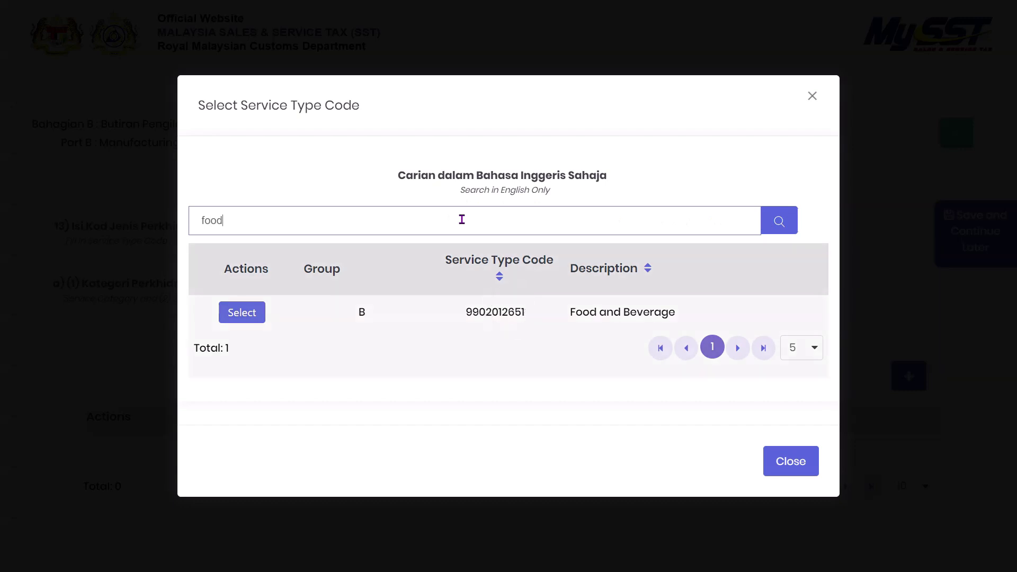
pyautogui.click(235, 313)
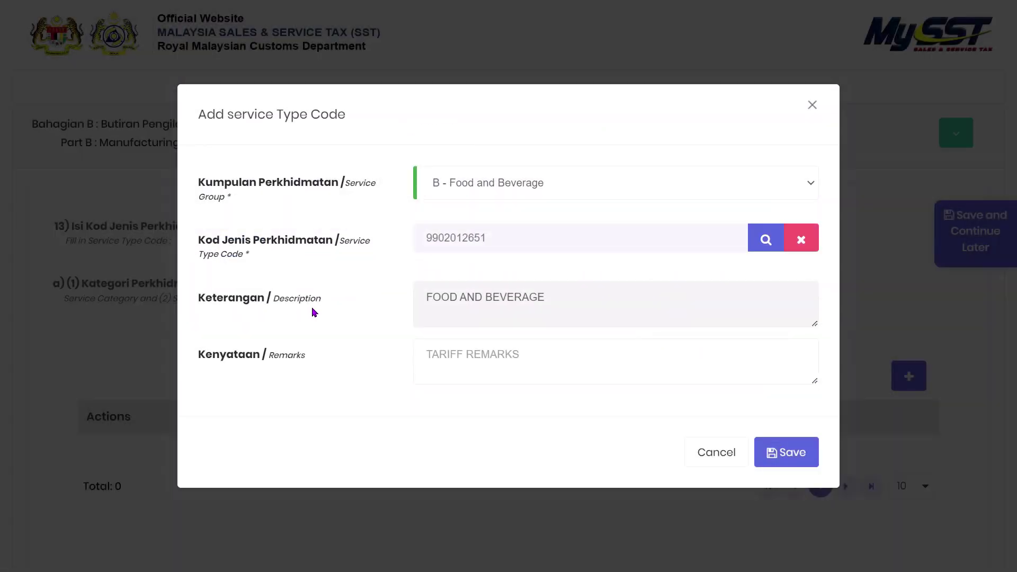
pyautogui.click(473, 367)
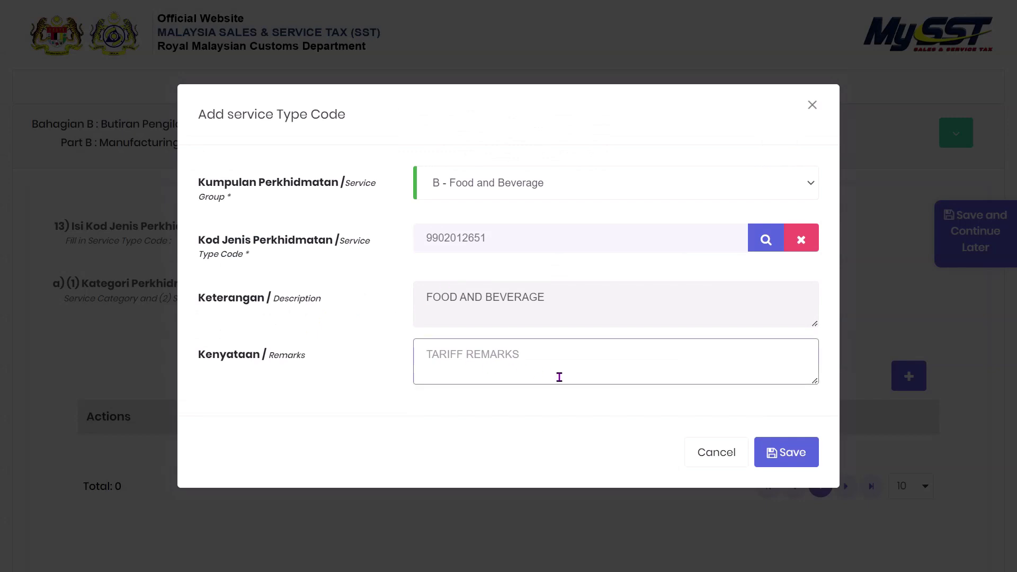
pyautogui.click(788, 452)
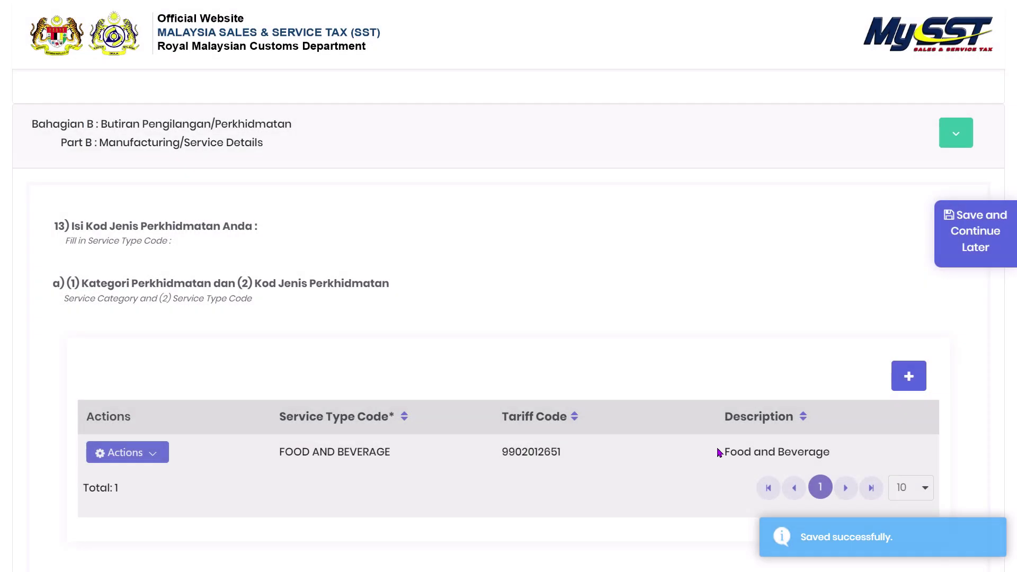
pyautogui.scroll(-2, 656, 436)
# - Enter 01/01/2000 as the Business Commencement Date (Tarikh Mula Perniagaan)
pyautogui.scroll(-2, 656, 436)
pyautogui.scroll(-3, 656, 436)
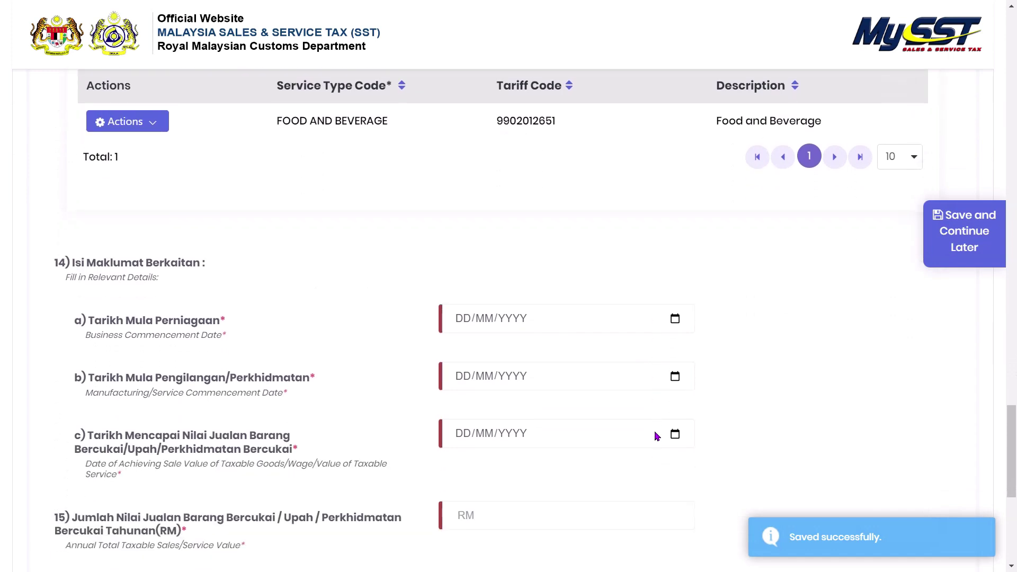
pyautogui.scroll(-2, 741, 419)
pyautogui.click(457, 251)
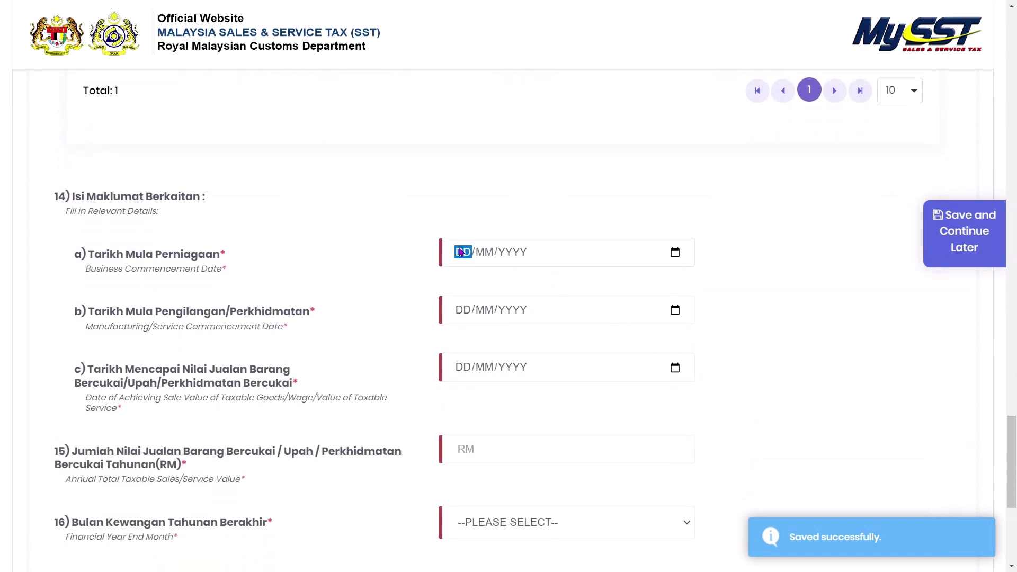
pyautogui.write('0101')
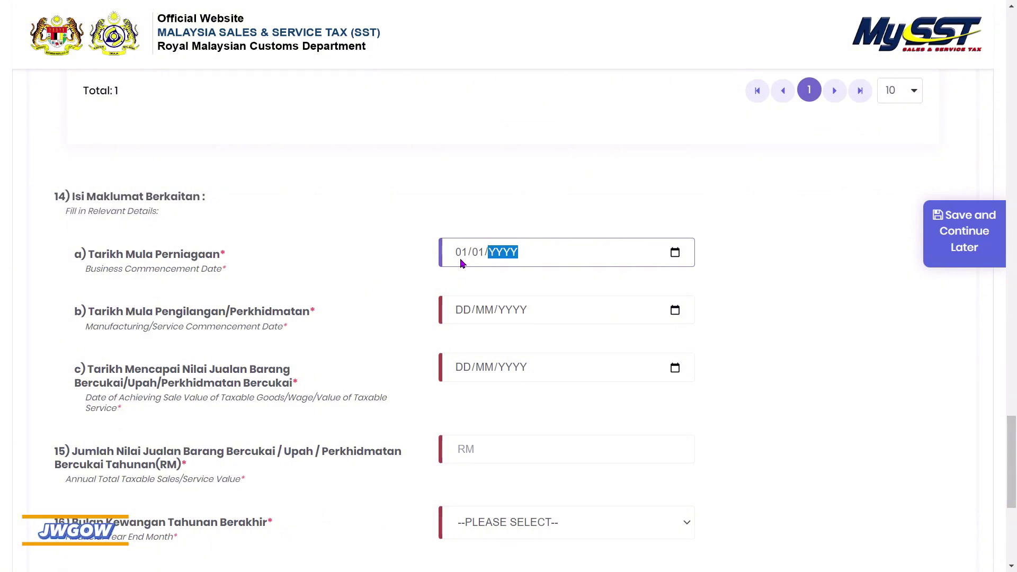
pyautogui.write('2000')
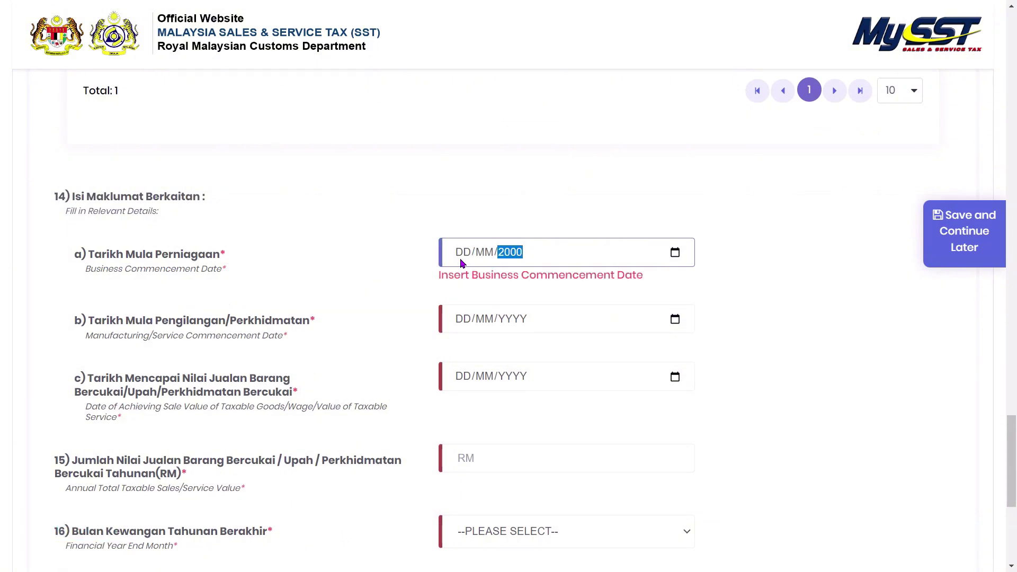
pyautogui.press('Tab')
pyautogui.click(465, 254)
pyautogui.write('01/')
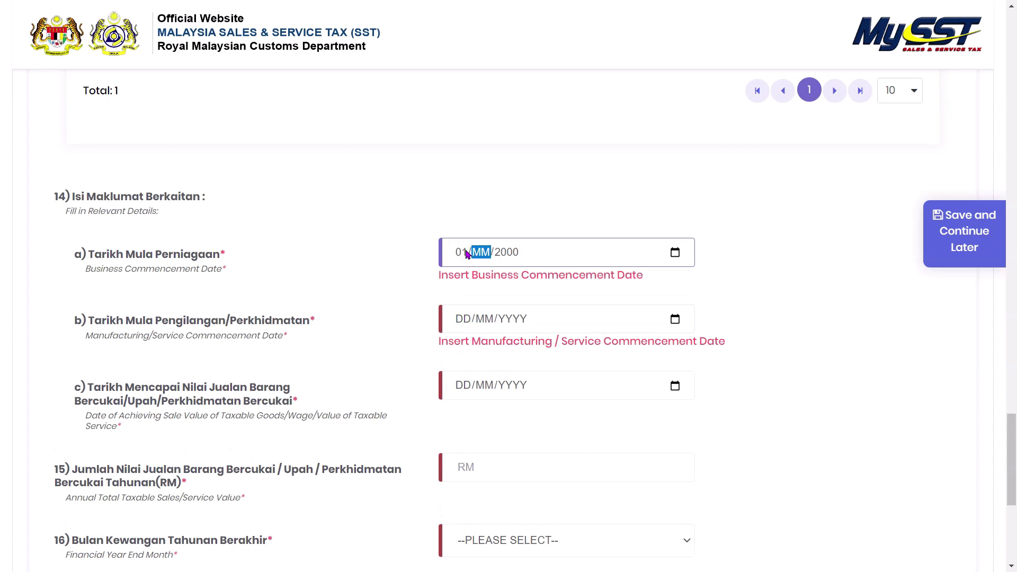
pyautogui.write('01')
# - Enter 01/01/2000 as the Manufacturing/Service Commencement Date, correcting a mistyped value
pyautogui.moveTo(467, 255); pyautogui.dragTo(464, 312)
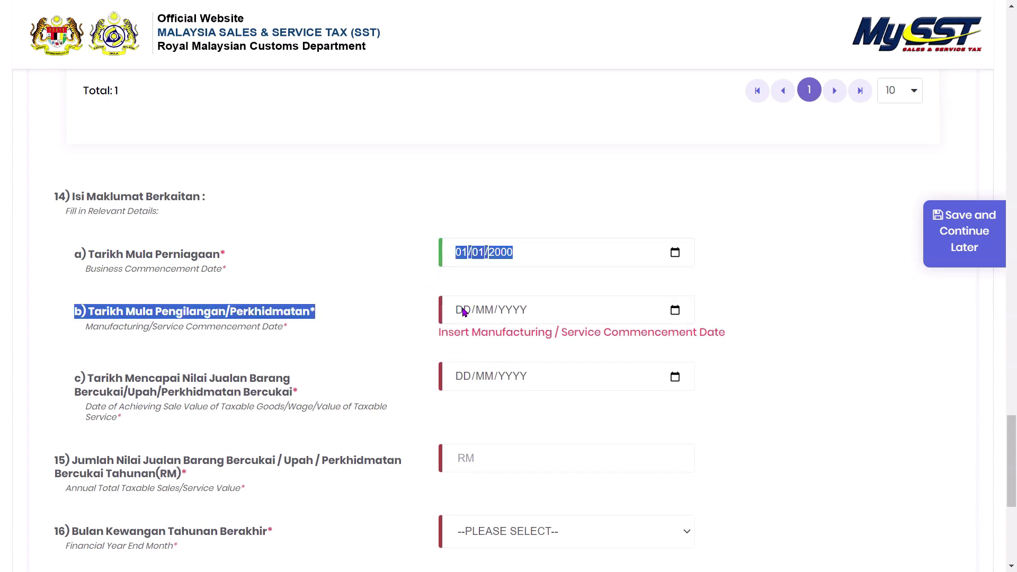
pyautogui.click(464, 311)
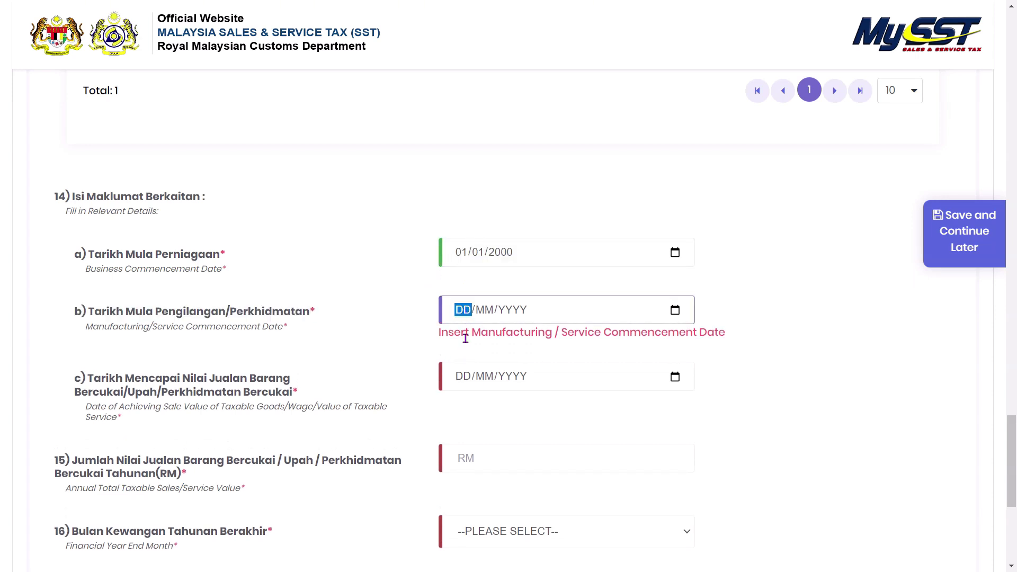
pyautogui.write('3101')
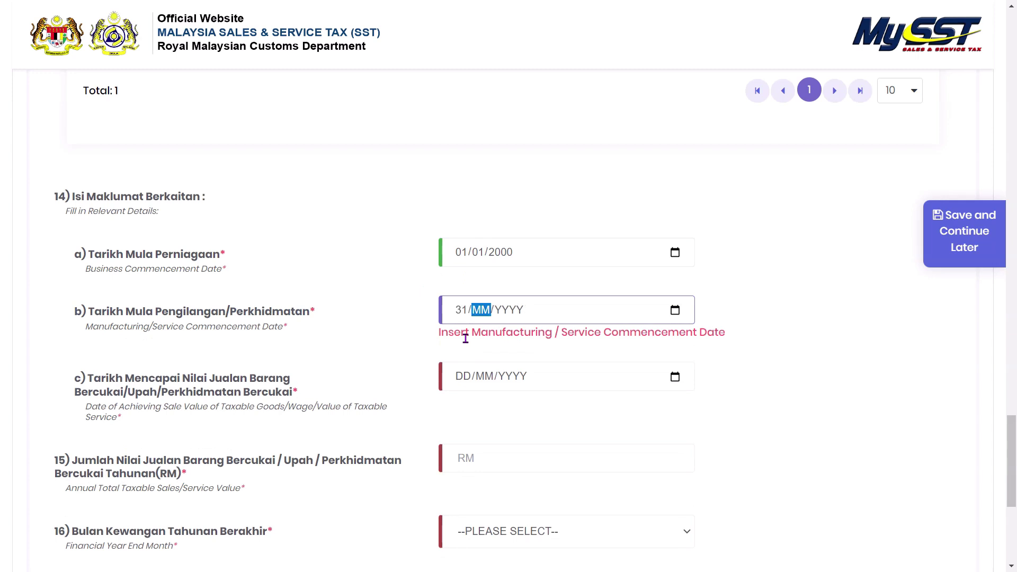
pyautogui.press('BackSpace')
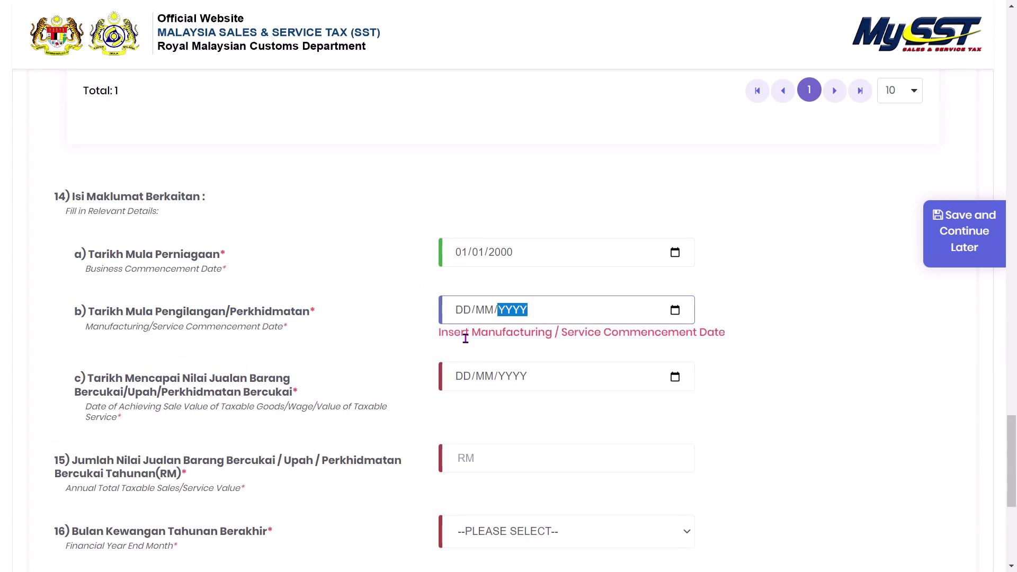
pyautogui.write('2000')
pyautogui.click(464, 317)
pyautogui.write('0101')
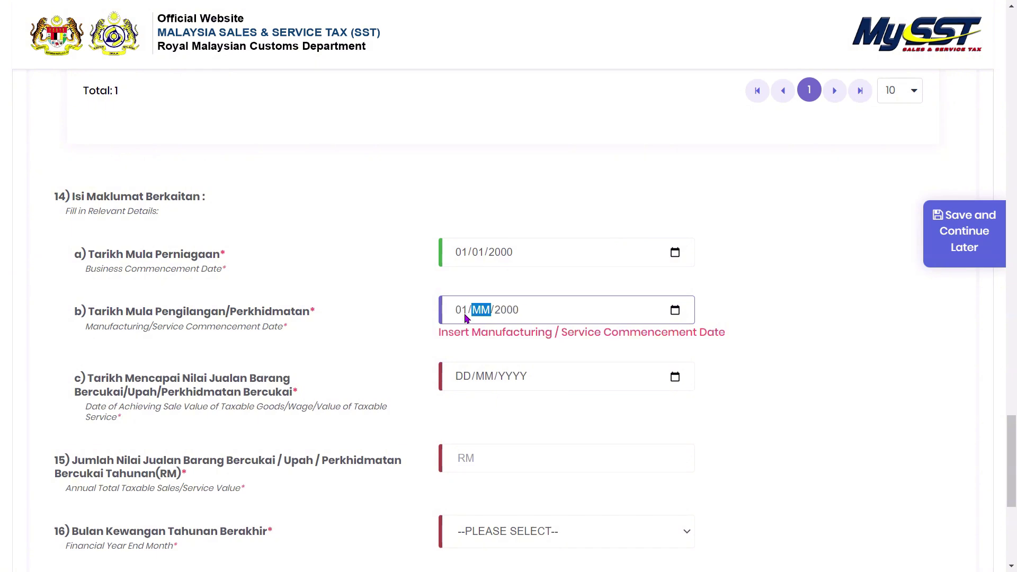
pyautogui.scroll(-1, 465, 313)
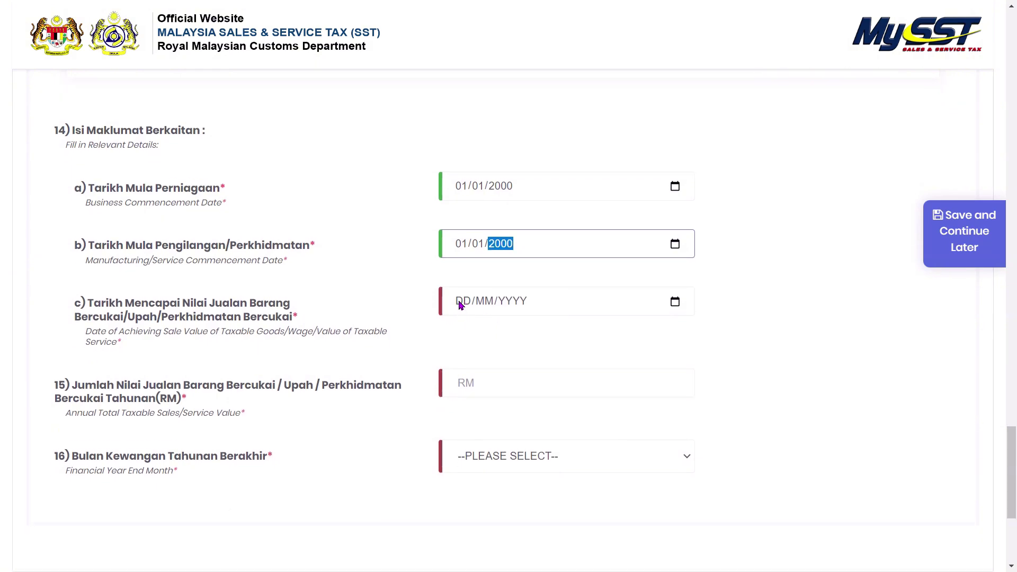
# - Use the calendar to set the Date of Achieving Sale Value of Taxable Service to 04/08/2024
pyautogui.click(462, 306)
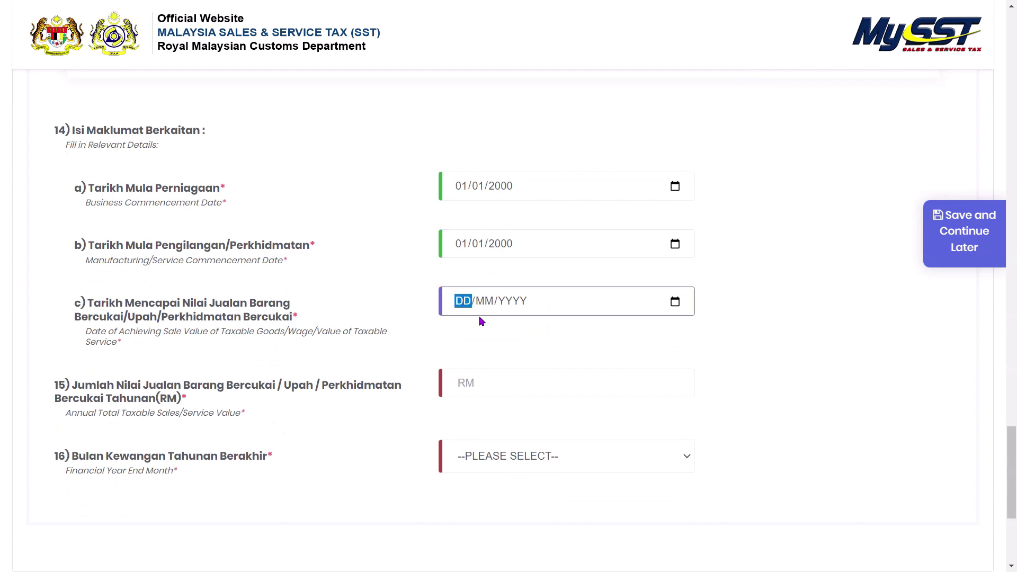
pyautogui.click(513, 306)
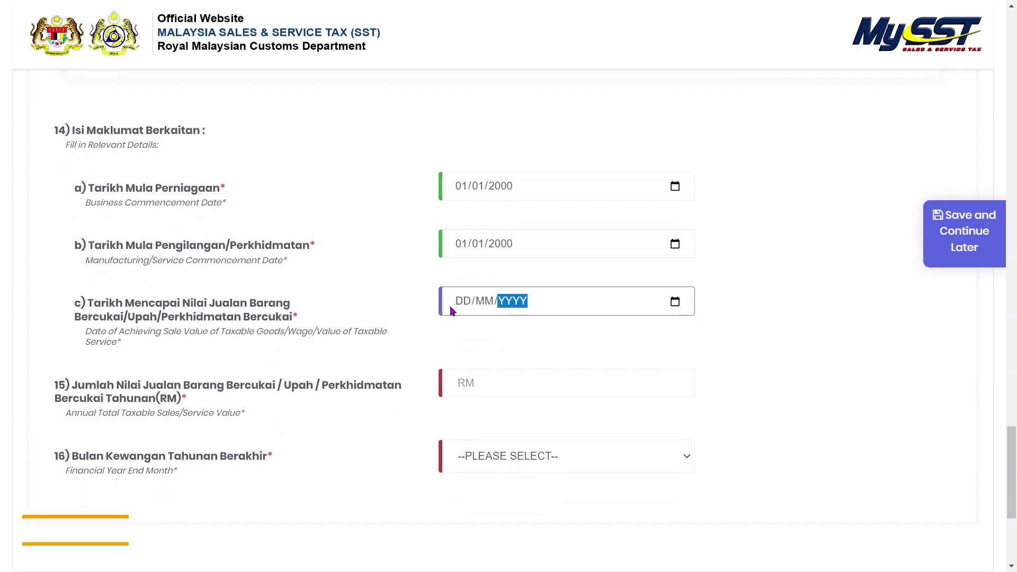
pyautogui.click(463, 307)
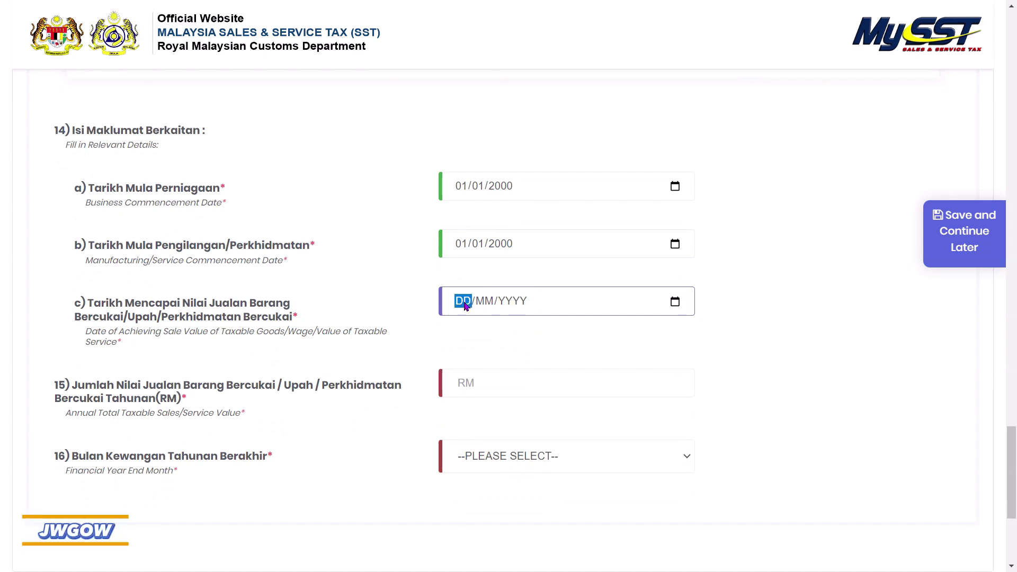
pyautogui.click(675, 302)
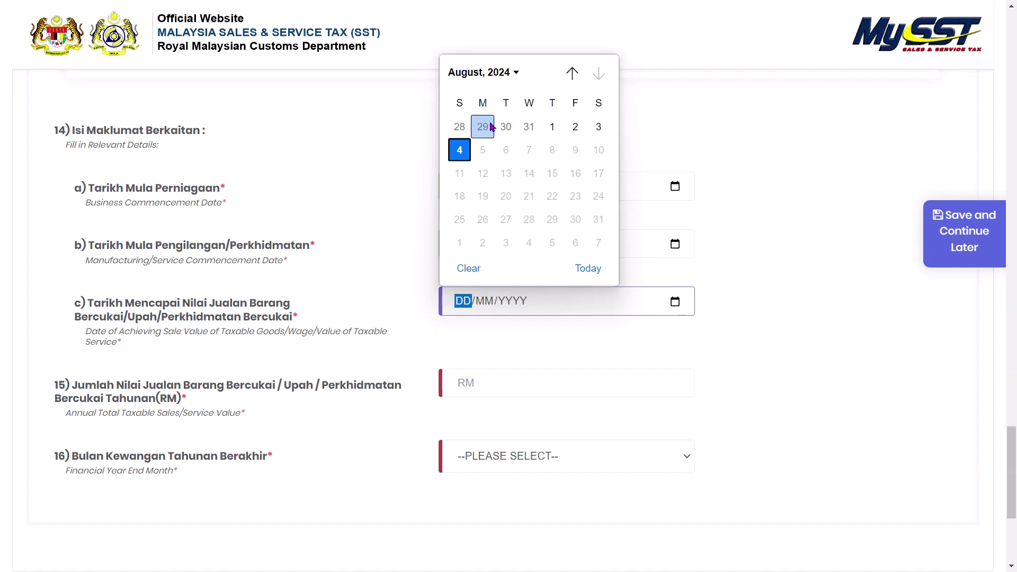
pyautogui.click(552, 126)
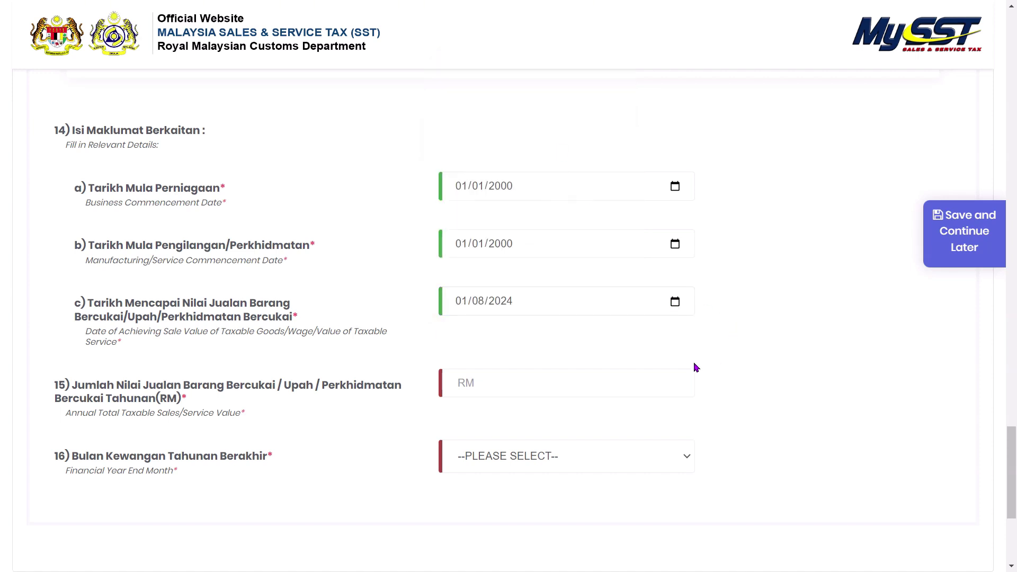
pyautogui.scroll(-1, 696, 367)
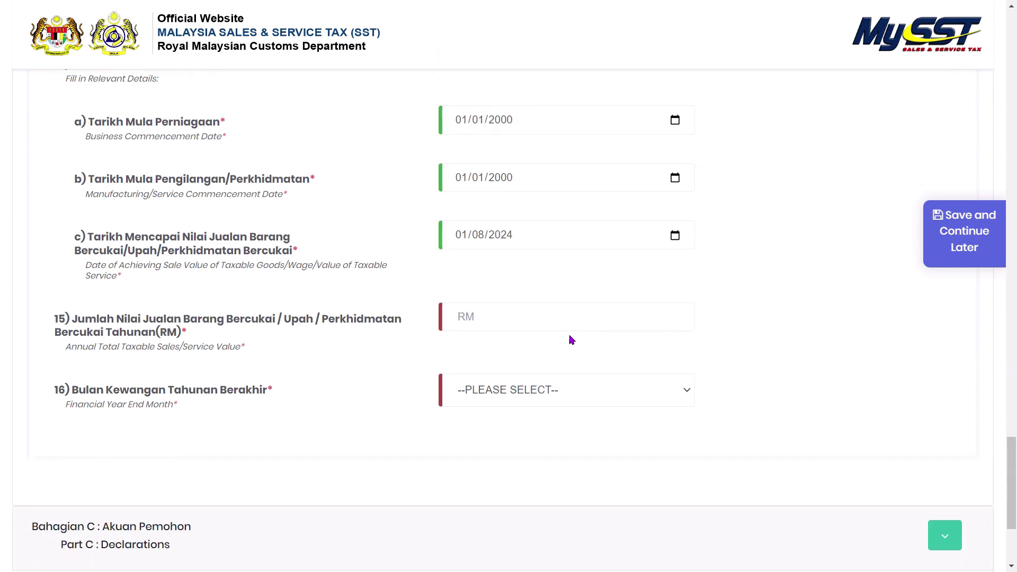
pyautogui.click(520, 238)
pyautogui.click(674, 236)
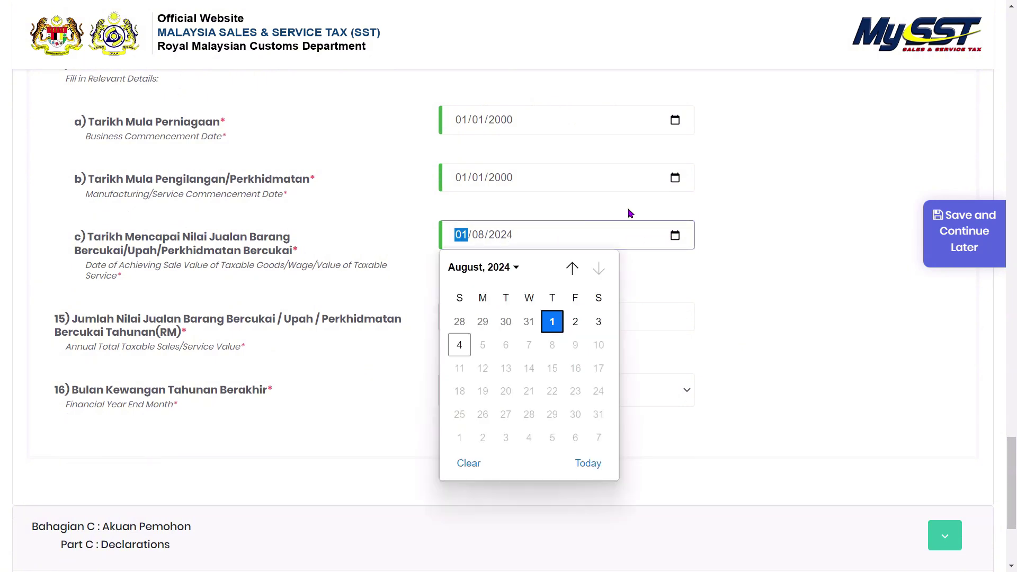
pyautogui.click(460, 345)
pyautogui.click(618, 303)
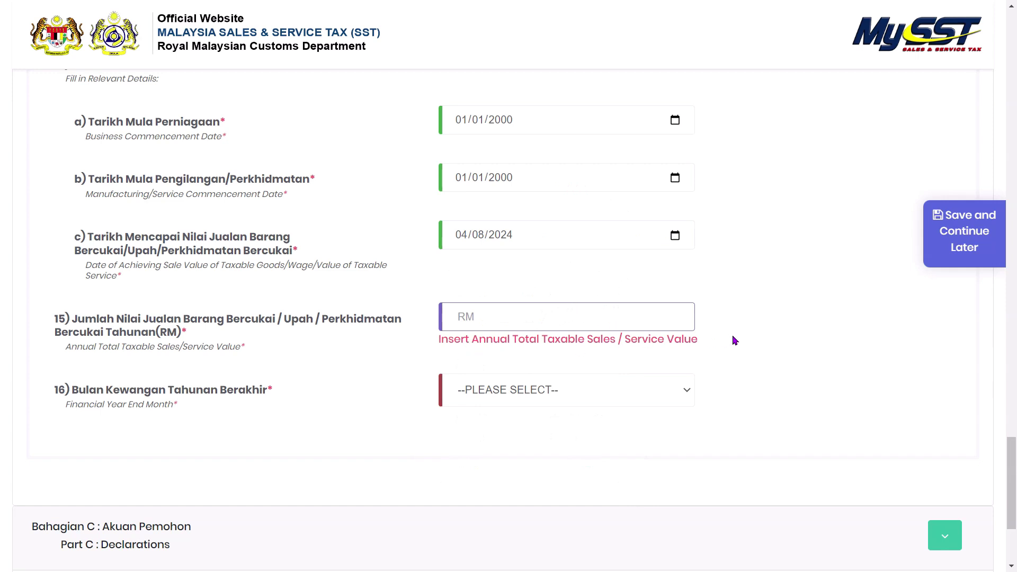
# - Enter RM 1,000,000.01 as the Annual Total Taxable Sales/Service Value
pyautogui.write('40000')
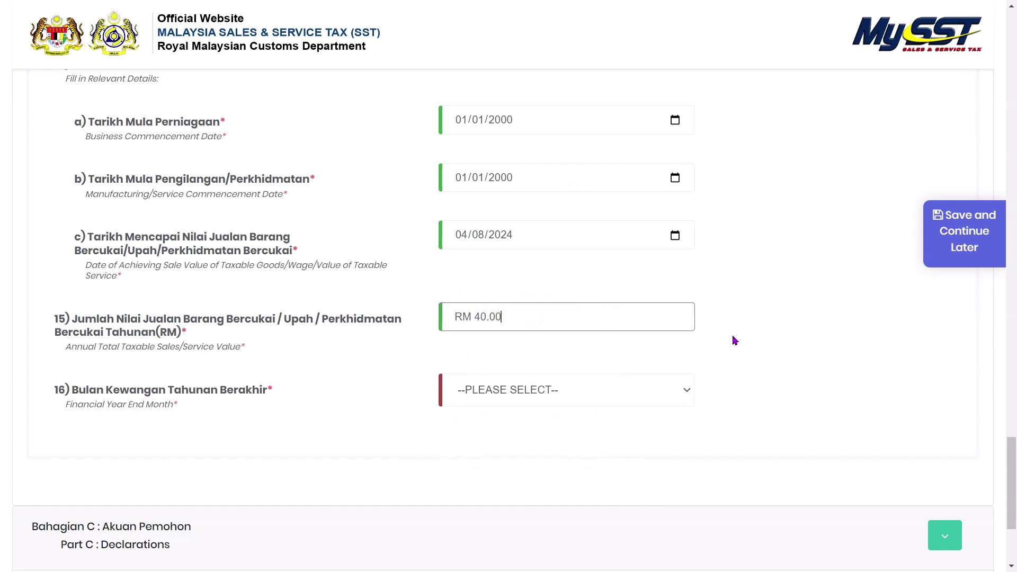
pyautogui.press('BackSpace')
pyautogui.press('BackSpace')
pyautogui.press('BackSpace')
pyautogui.press('BackSpace')
pyautogui.press('BackSpace')
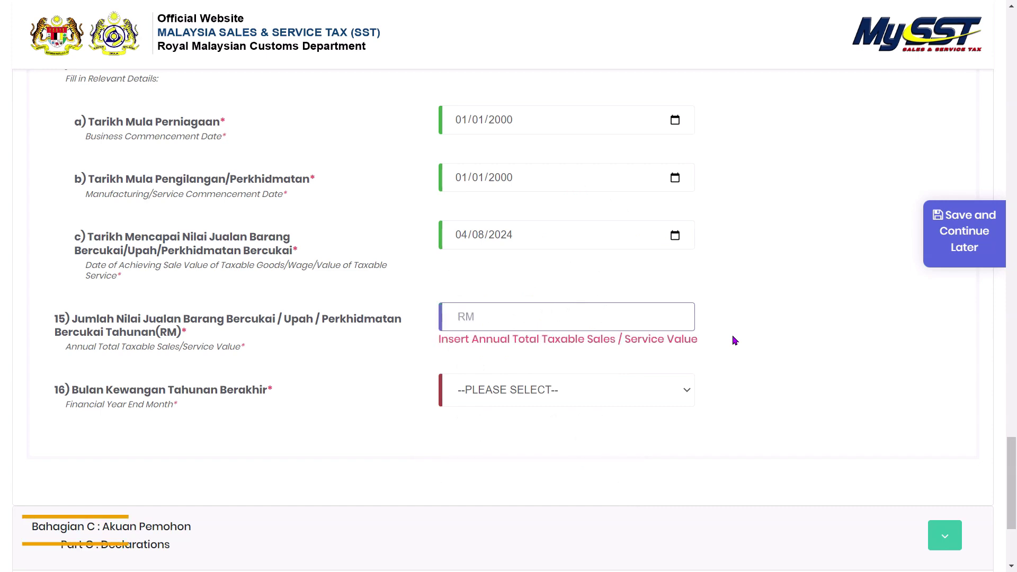
pyautogui.write('1,000,000.')
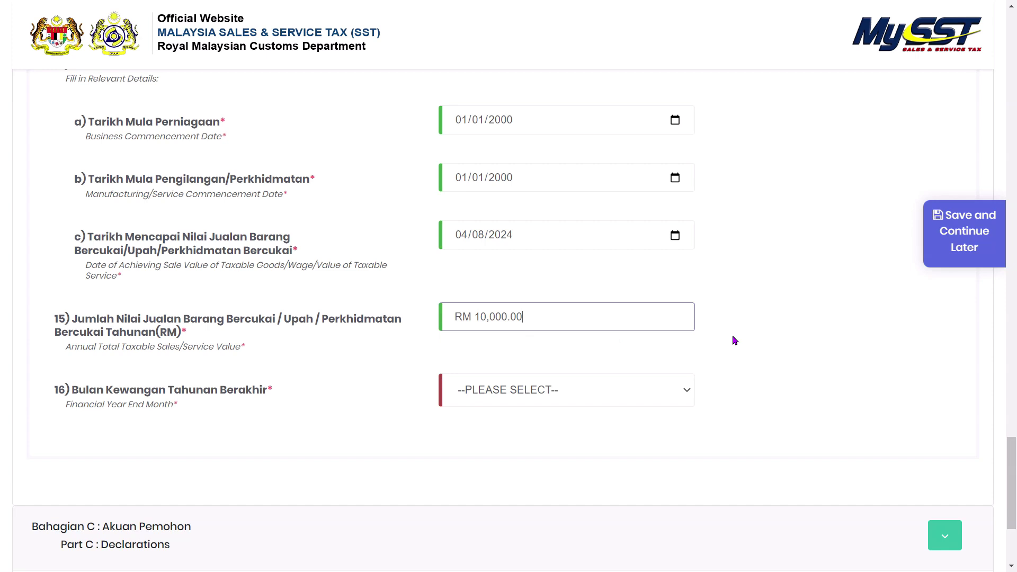
pyautogui.write('00')
pyautogui.press('BackSpace')
pyautogui.write('1')
pyautogui.click(733, 336)
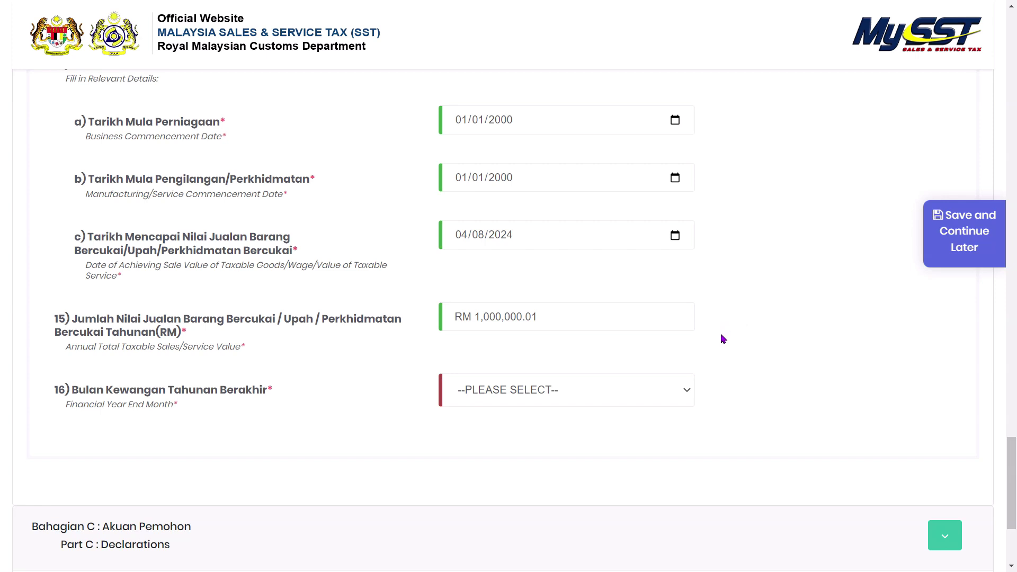
pyautogui.scroll(-1, 726, 361)
# - Set the Financial Year End Month to 12 - December
pyautogui.click(635, 329)
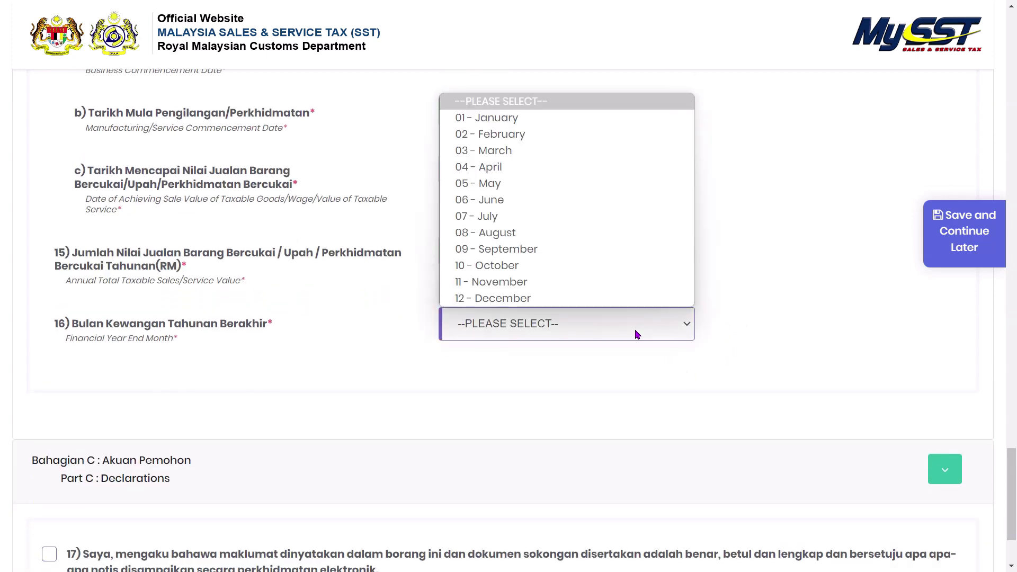
pyautogui.click(587, 299)
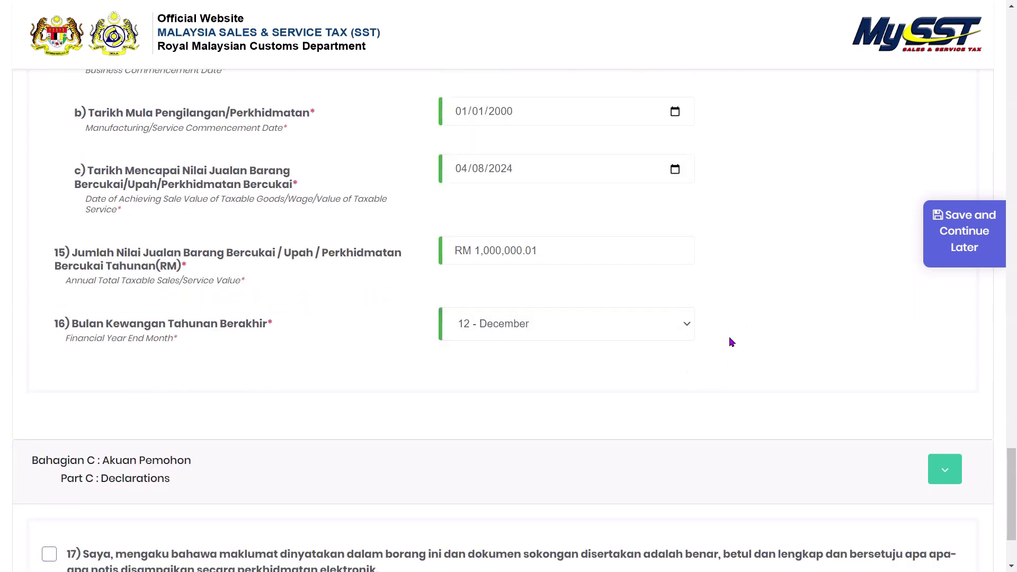
pyautogui.scroll(-2, 729, 341)
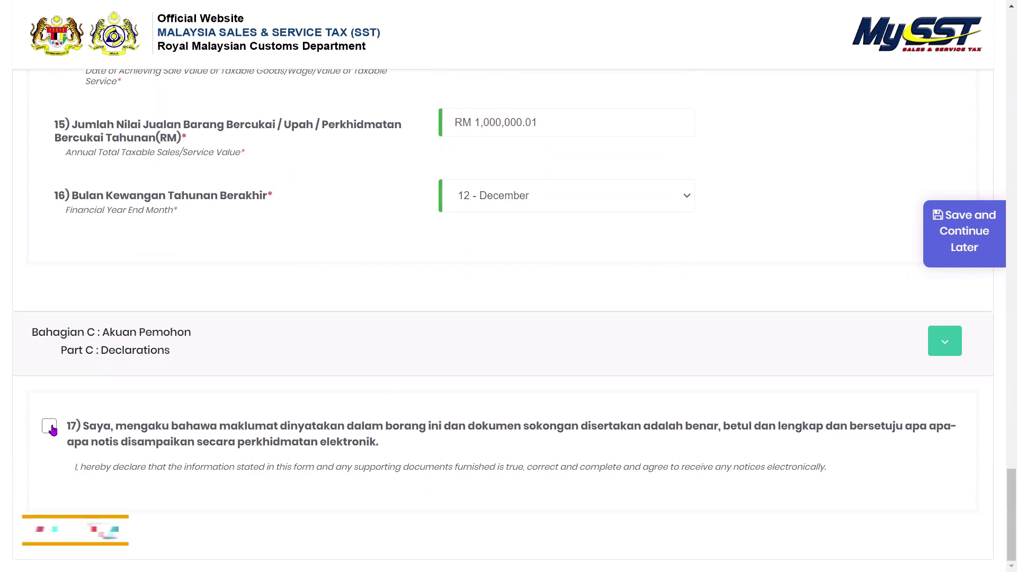
# - Tick the Part C declaration checkbox to reveal the applicant detail fields
pyautogui.click(50, 427)
pyautogui.scroll(-2, 382, 428)
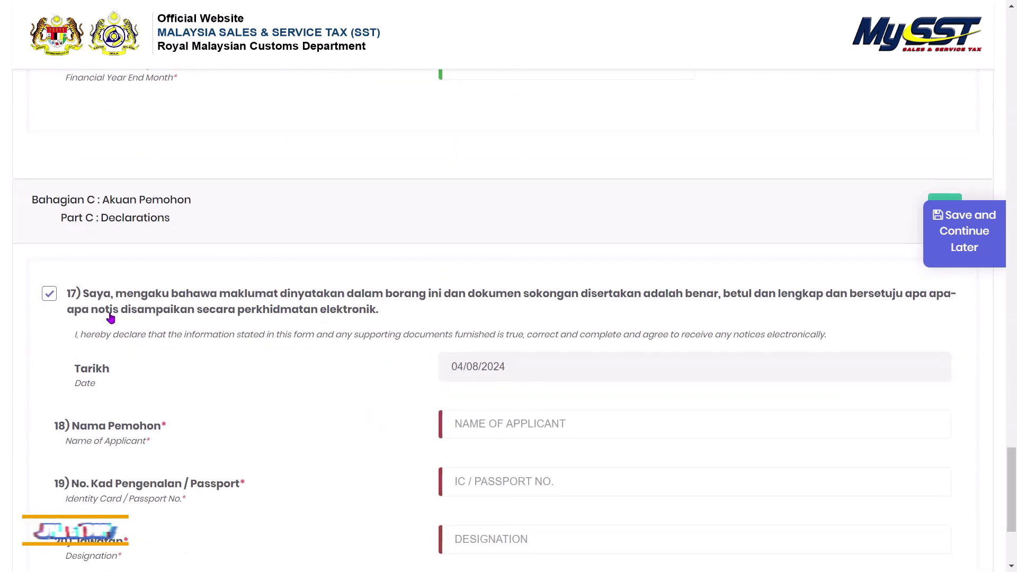
pyautogui.click(47, 294)
pyautogui.click(50, 426)
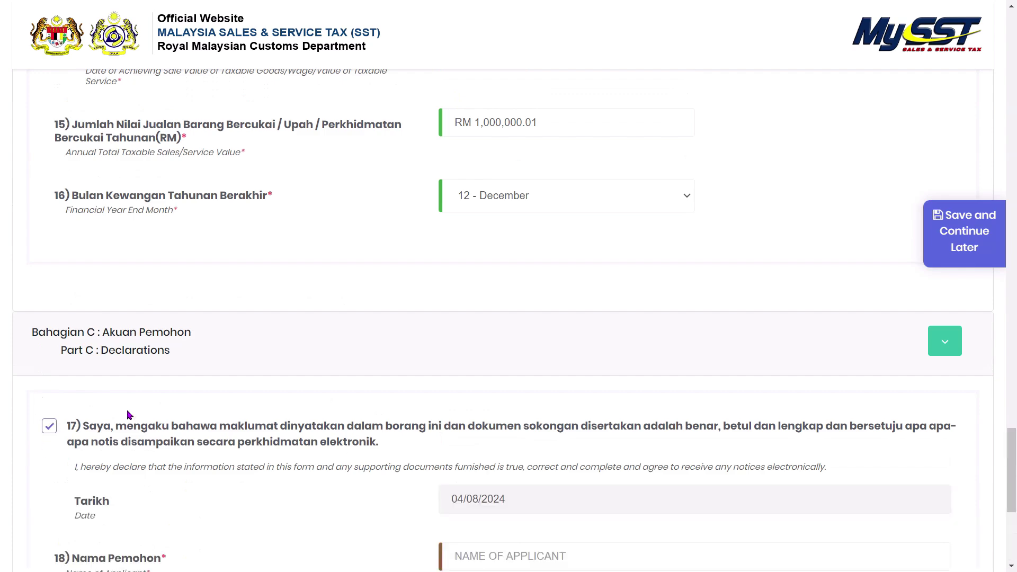
pyautogui.scroll(-4, 443, 346)
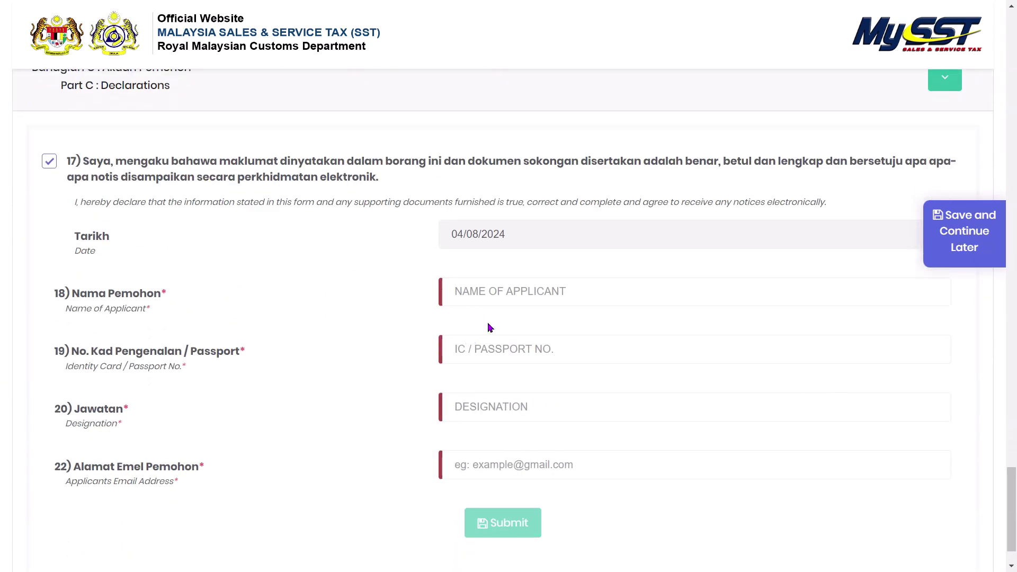
# - Enter the applicant's name and identity card number in Part C
pyautogui.click(522, 298)
pyautogui.write('ALI')
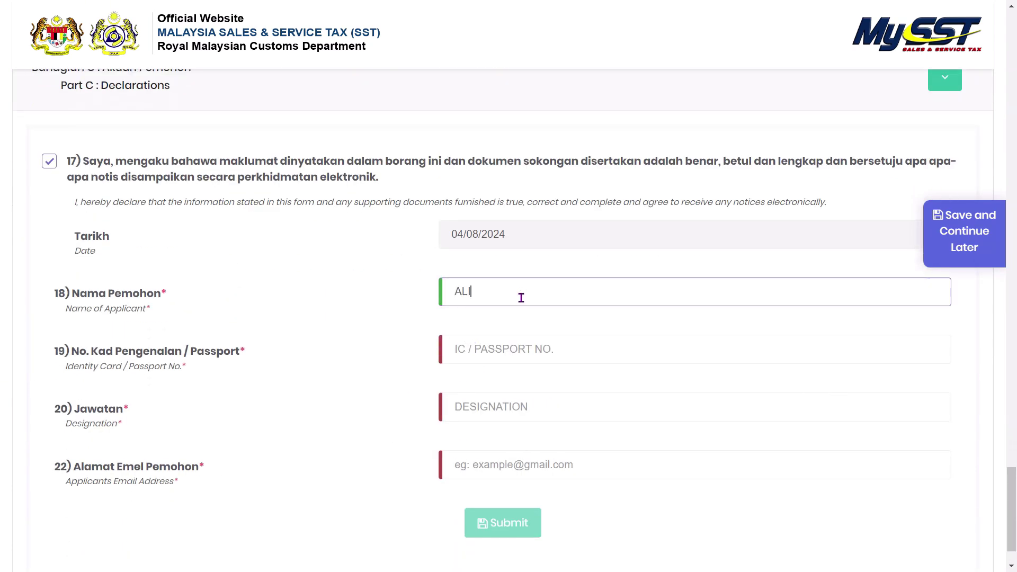
pyautogui.press('Tab')
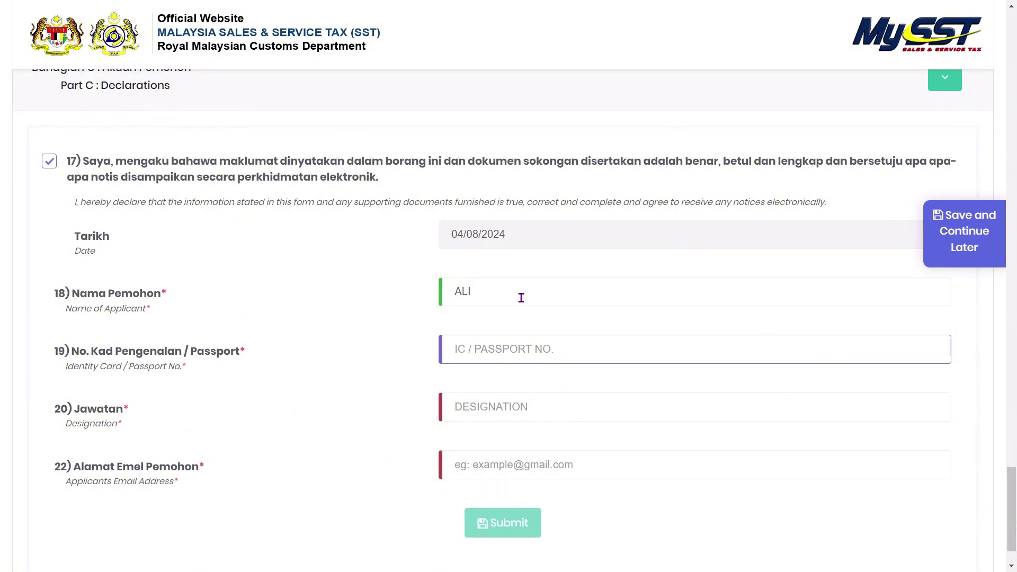
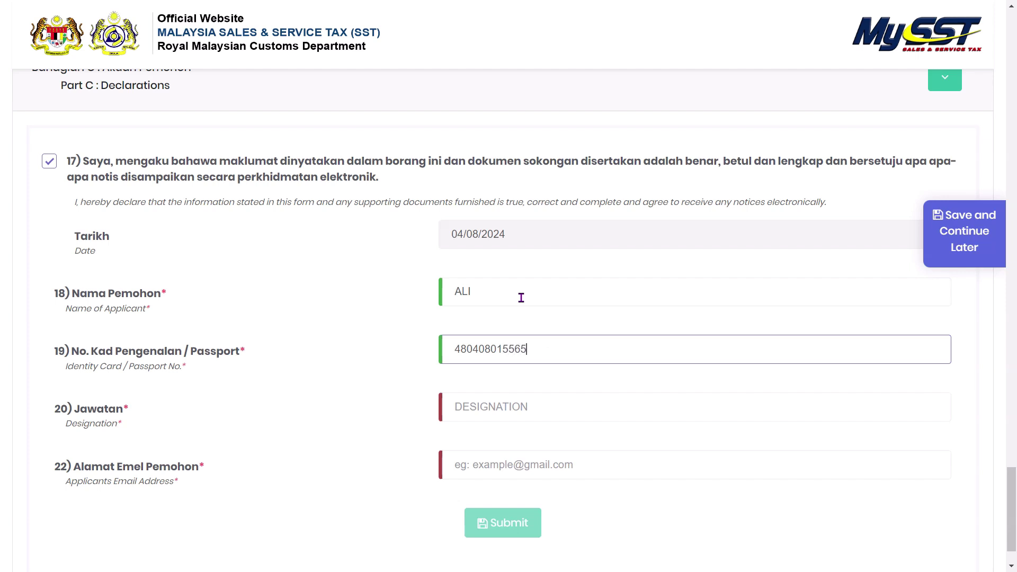
# - Set the applicant's designation to MANAGER and fill in the applicant's e-mail address
pyautogui.press('Tab')
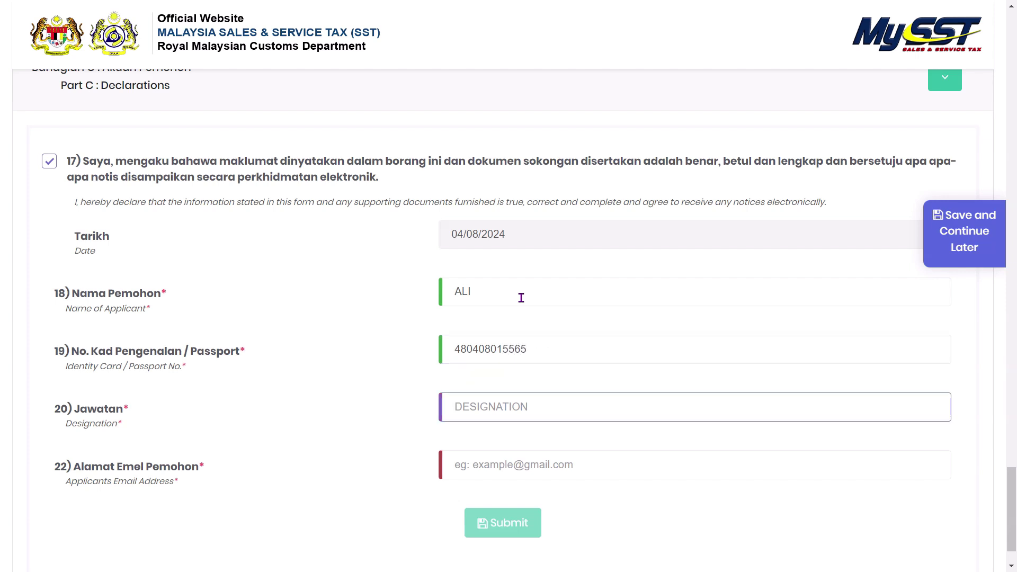
pyautogui.write('BOSS')
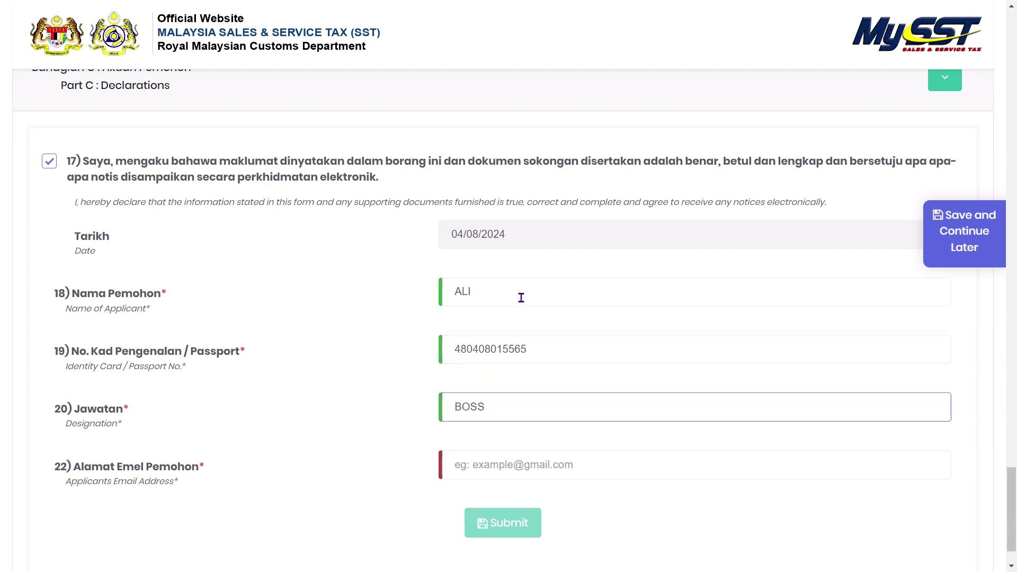
pyautogui.press('BackSpace')
pyautogui.press('BackSpace')
pyautogui.press('BackSpace')
pyautogui.press('BackSpace')
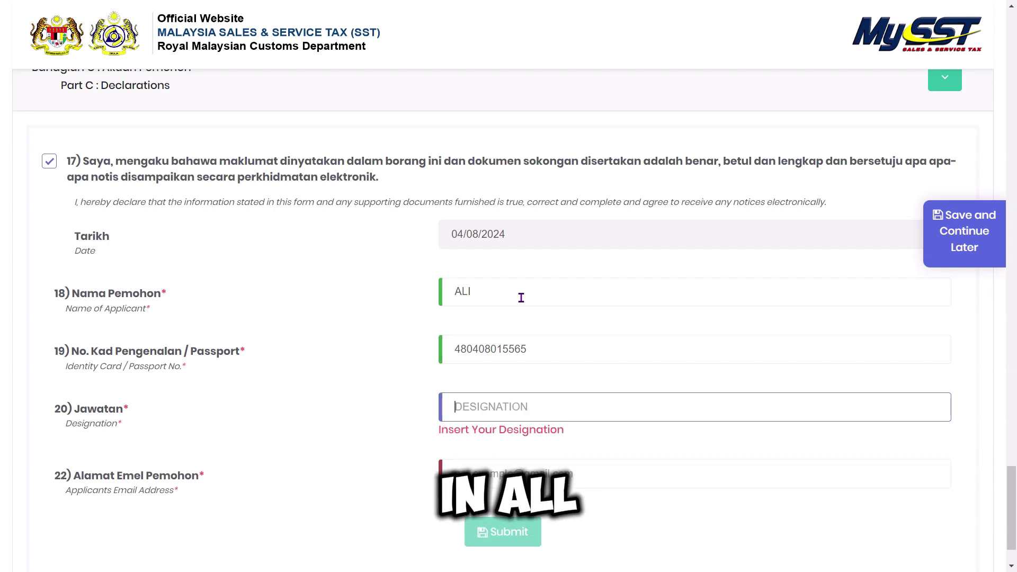
pyautogui.write('A')
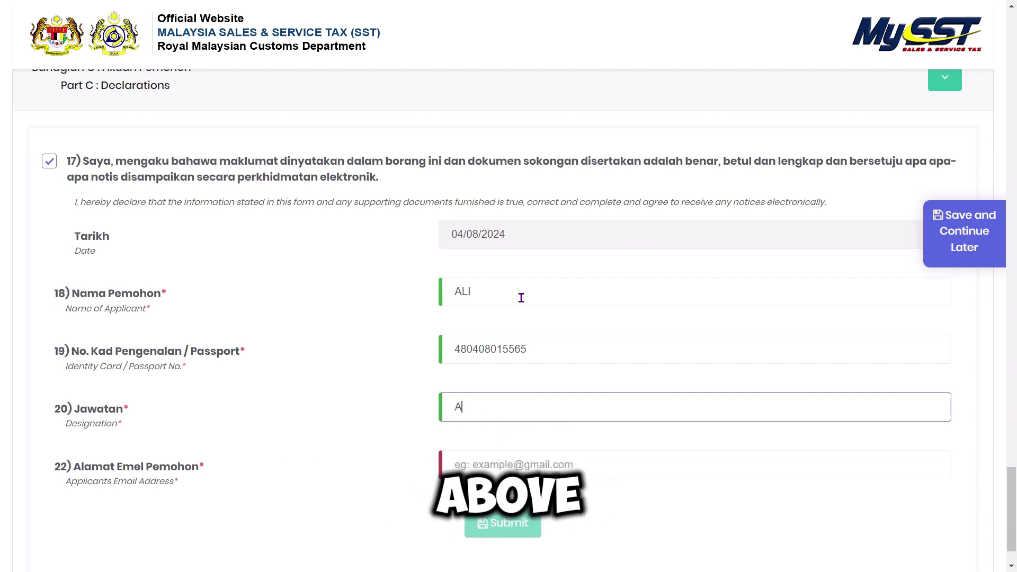
pyautogui.press('BackSpace')
pyautogui.write('MANAGER')
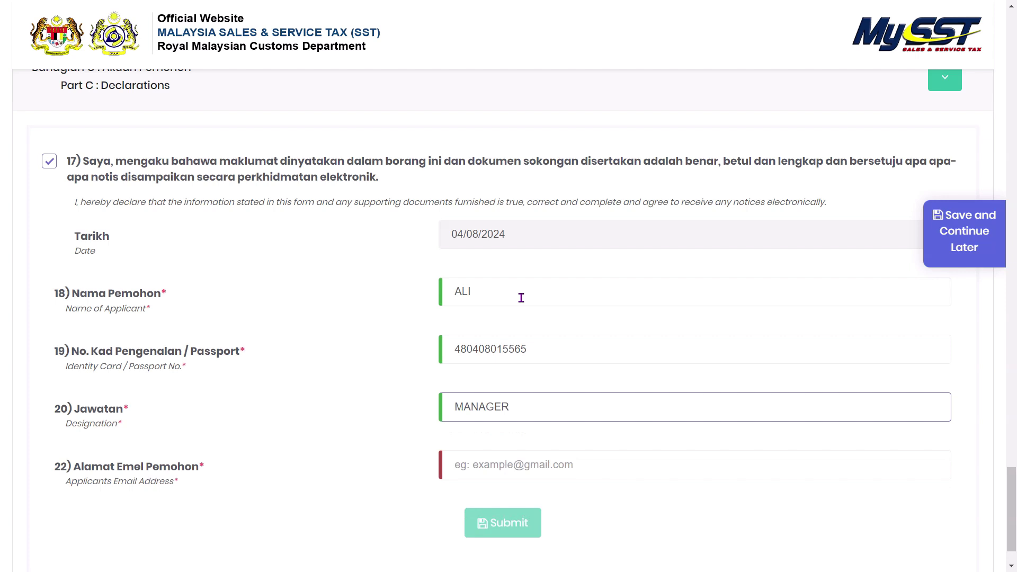
pyautogui.press('Tab')
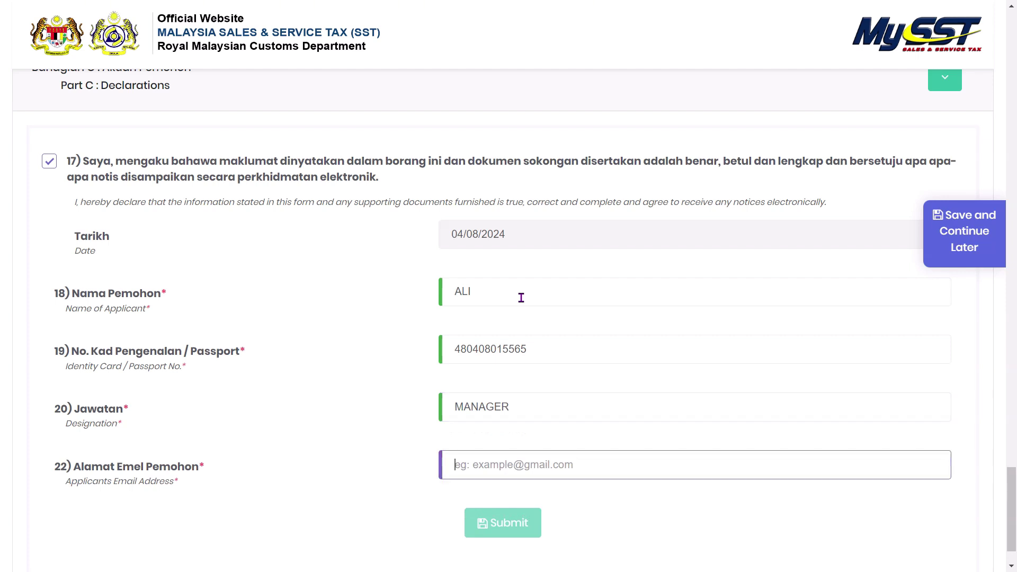
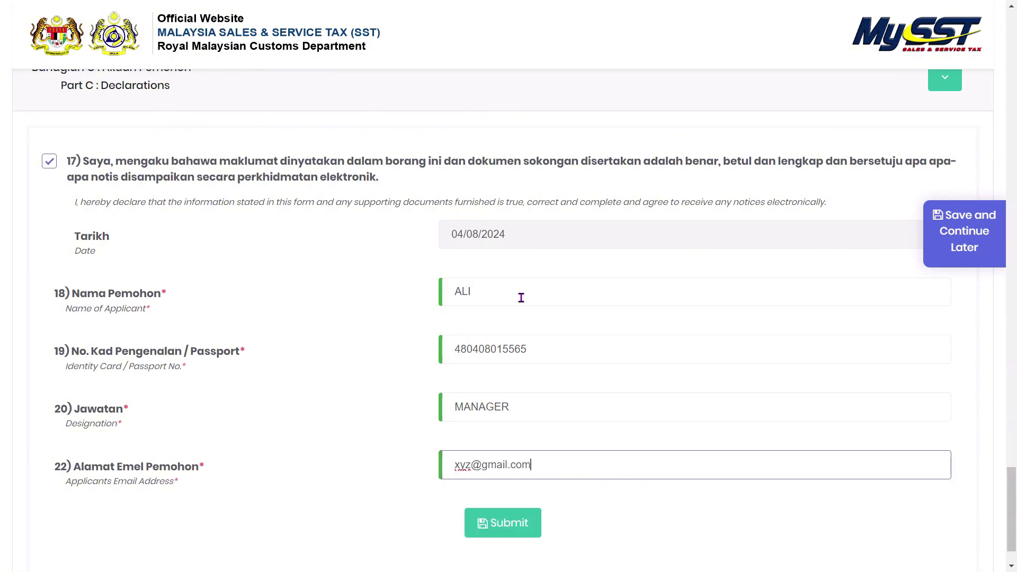
pyautogui.scroll(-2, 520, 281)
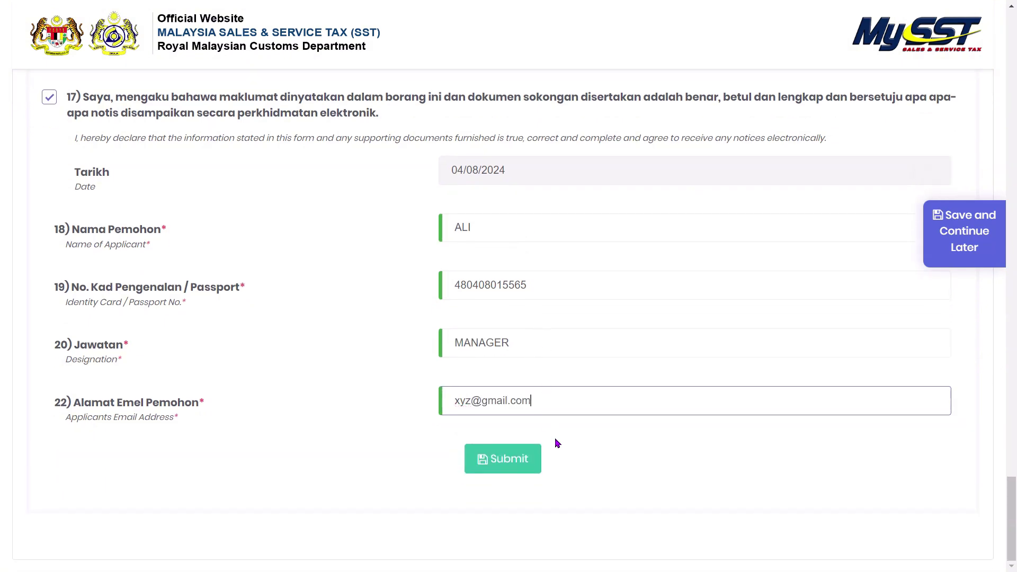